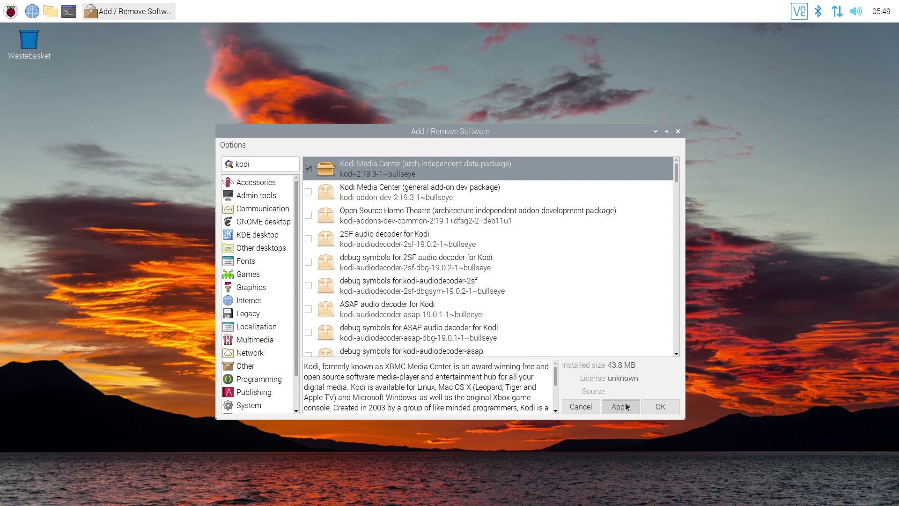
# - Apply the Kodi Media Center selection and close Add / Remove Software
pyautogui.click(661, 406)
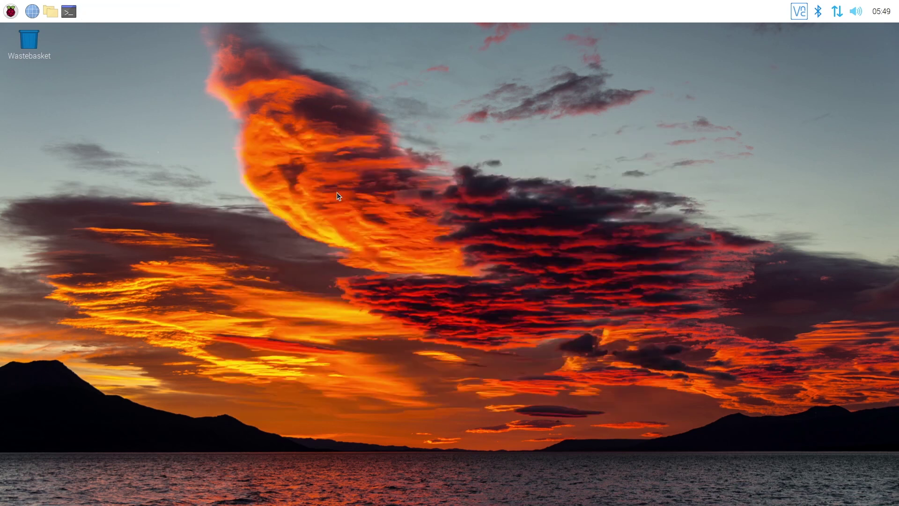
# - Show the applications menu's Sound & Video submenu listing VLC Media Player
pyautogui.click(10, 10)
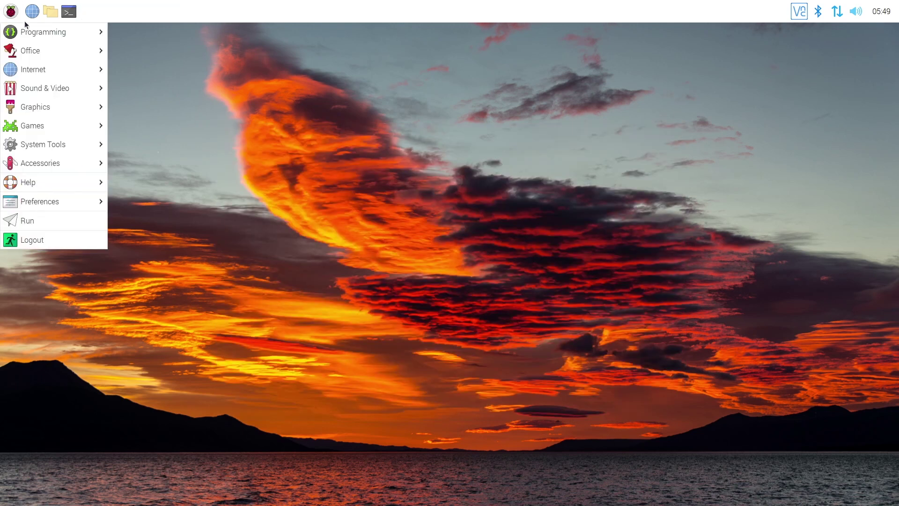
pyautogui.moveTo(60, 91)
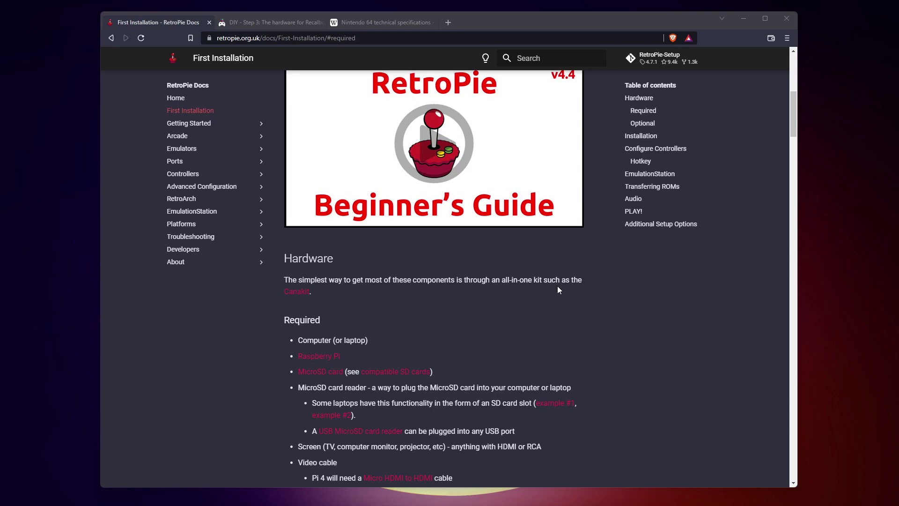
# - Read through the RetroPie hardware list, highlighting the Pi Zero cable requirement
pyautogui.scroll(-4, 558, 289)
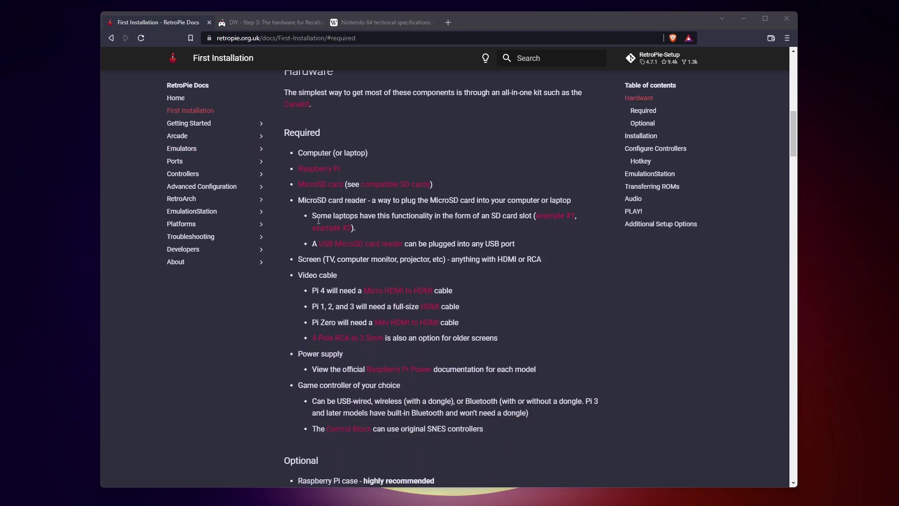
pyautogui.moveTo(312, 308); pyautogui.dragTo(344, 323)
pyautogui.scroll(-3, 272, 334)
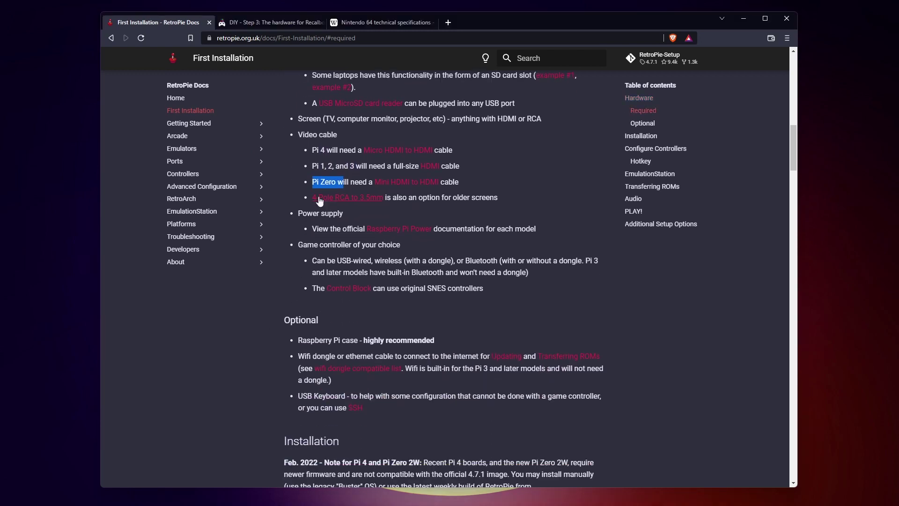
pyautogui.scroll(-4, 280, 231)
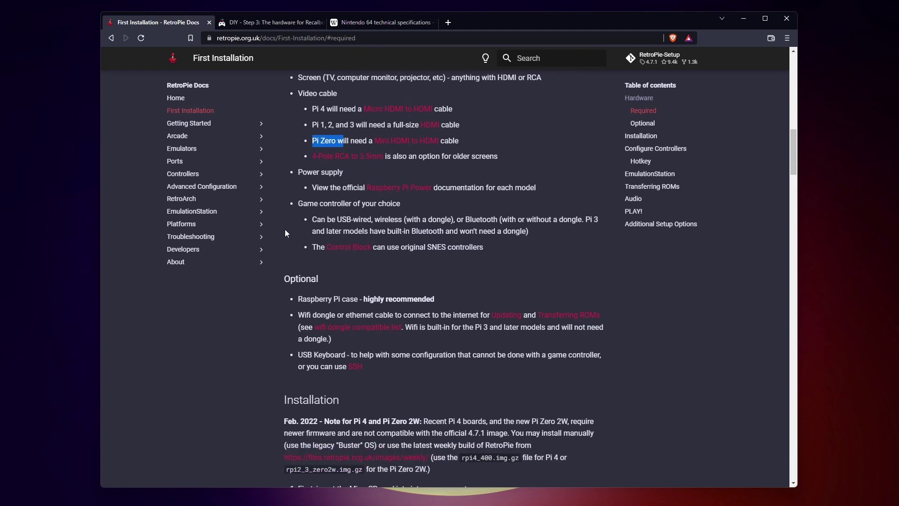
# - On the Recalbox Step 3: Hardware page, highlight 'Zero 2' in the hardware list
pyautogui.click(260, 24)
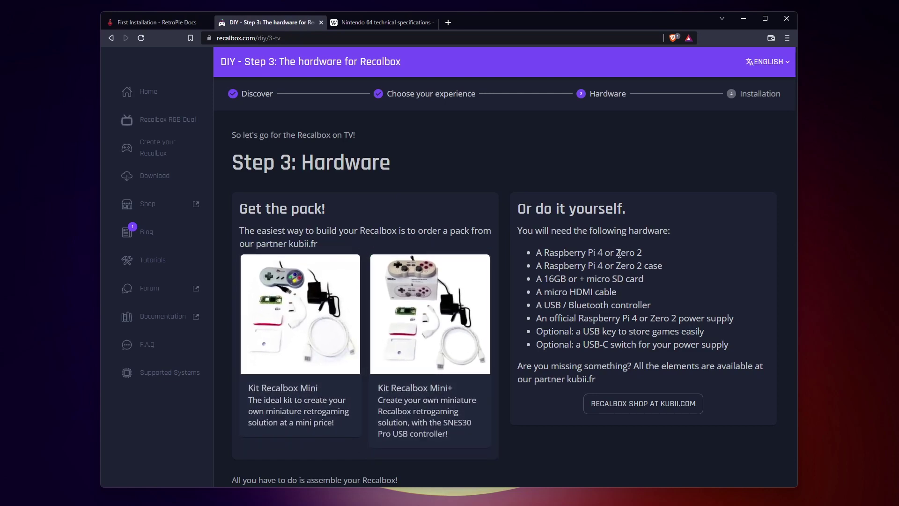
pyautogui.moveTo(616, 253); pyautogui.dragTo(642, 253)
pyautogui.click(680, 308)
pyautogui.scroll(-1, 662, 326)
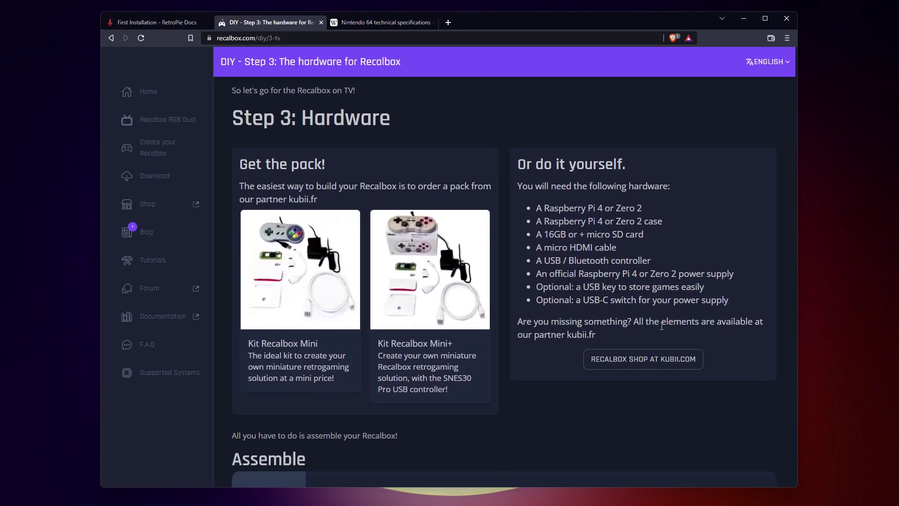
pyautogui.scroll(1, 501, 211)
# - Bring up the Nintendo 64 technical specifications article at its title
pyautogui.click(399, 23)
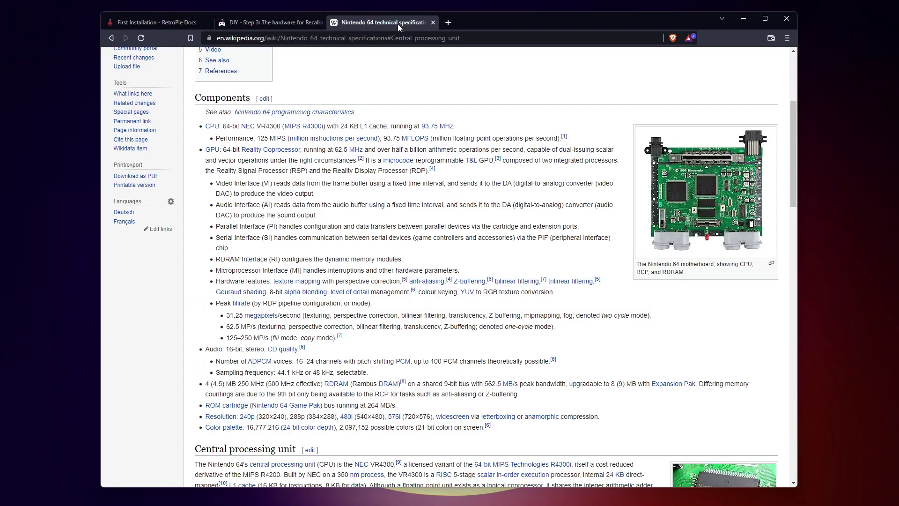
pyautogui.scroll(4, 335, 324)
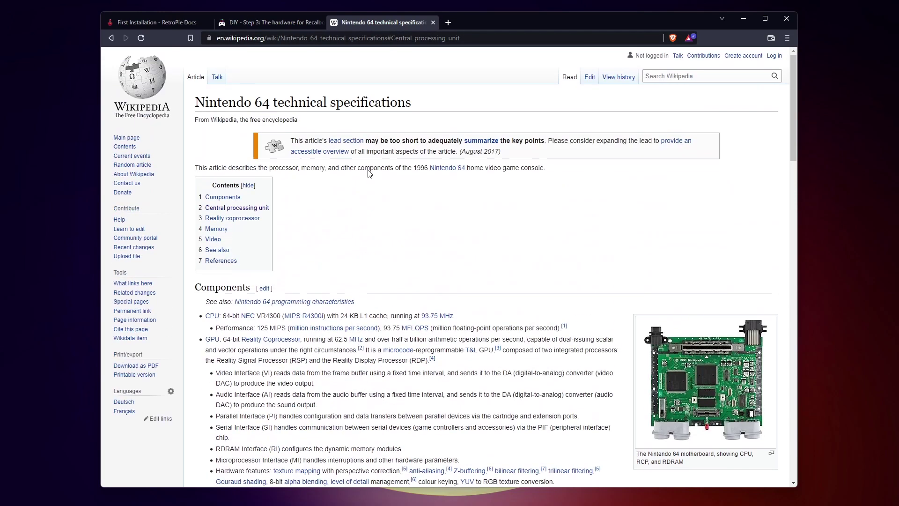
pyautogui.moveTo(207, 102); pyautogui.dragTo(444, 110)
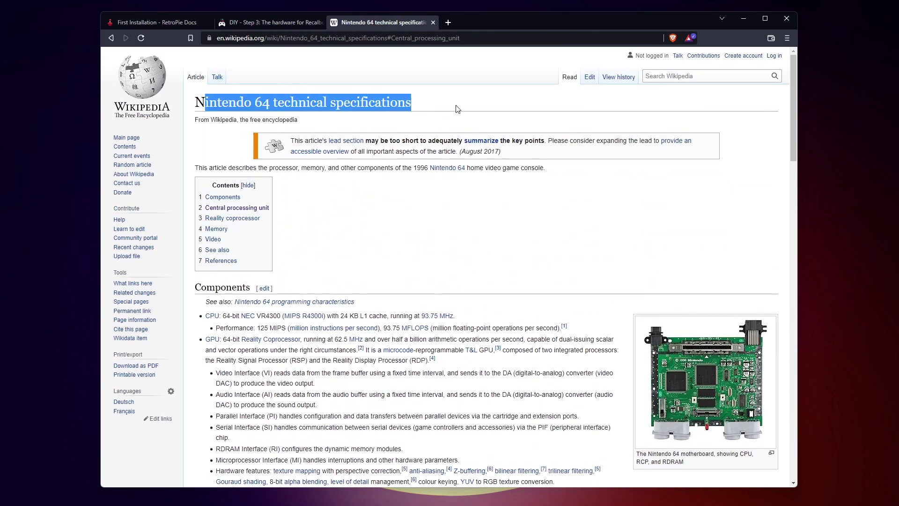
pyautogui.click(458, 104)
# - Highlight the 4 (4.5) MB RDRAM amount in the Components list
pyautogui.scroll(-5, 316, 253)
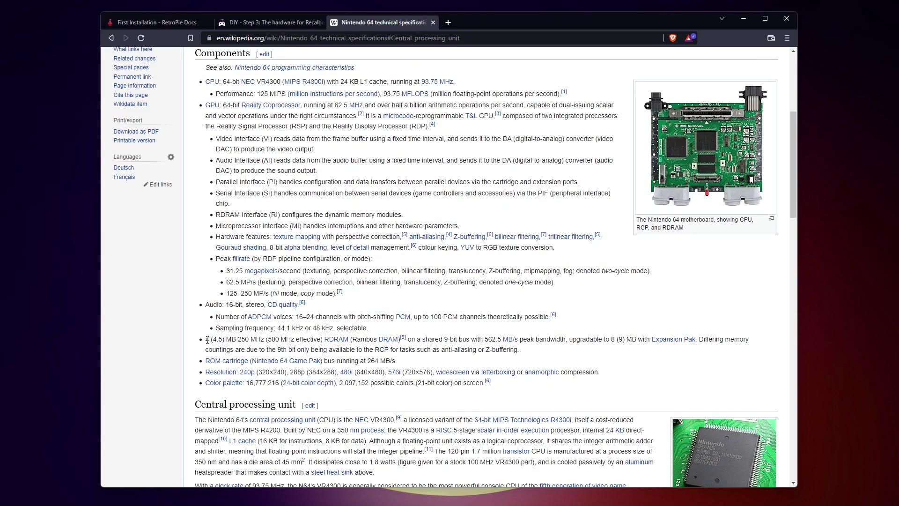
pyautogui.moveTo(208, 341); pyautogui.dragTo(350, 340)
pyautogui.click(236, 340)
pyautogui.keyDown('ctrl'); pyautogui.scroll(3, 222, 342); pyautogui.keyUp('ctrl')
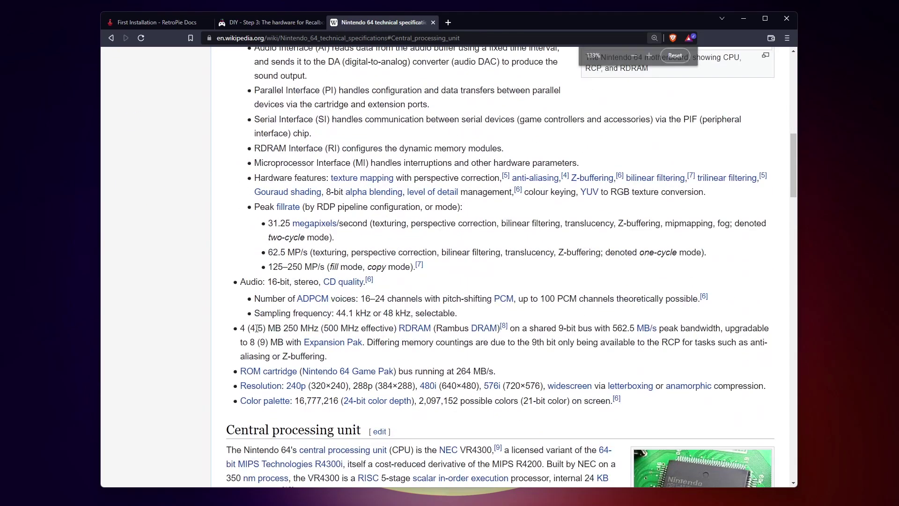
pyautogui.moveTo(240, 328); pyautogui.dragTo(282, 330)
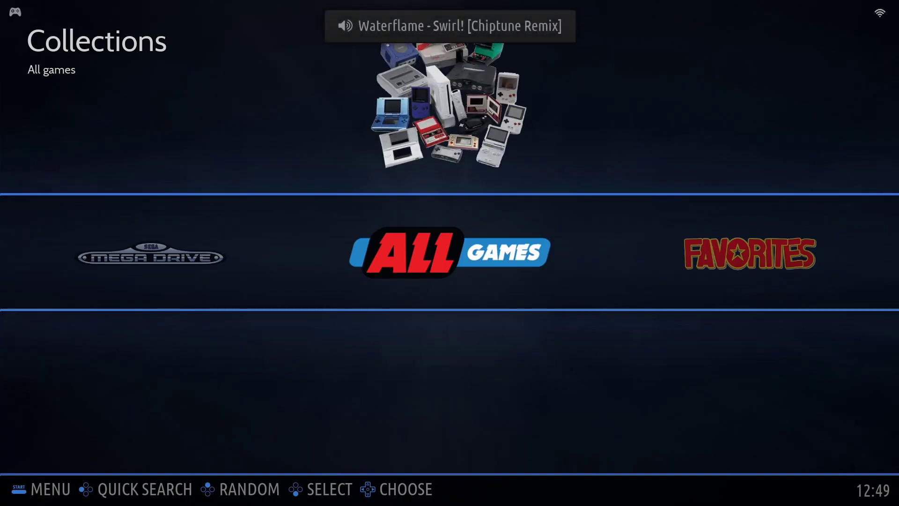
# - Open Games Settings from the main menu, then enter RetroAchievements Settings
pyautogui.press('Return')
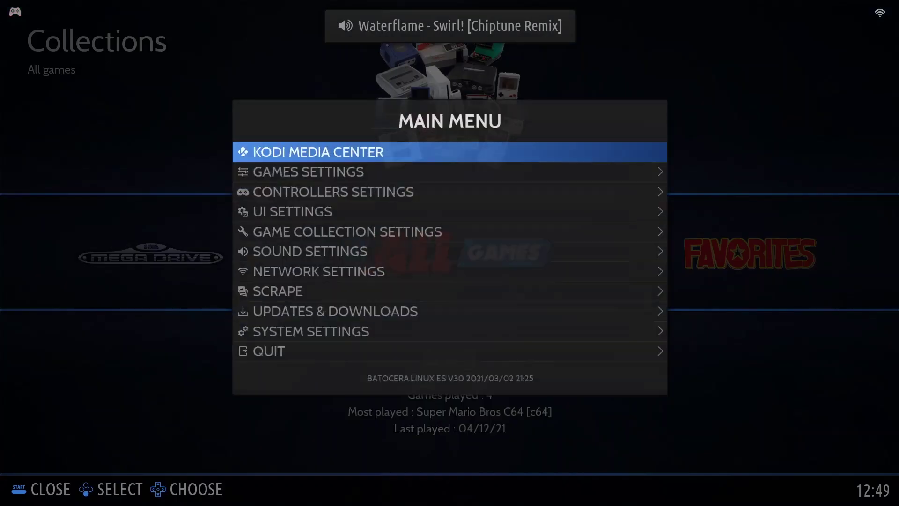
pyautogui.press('Down')
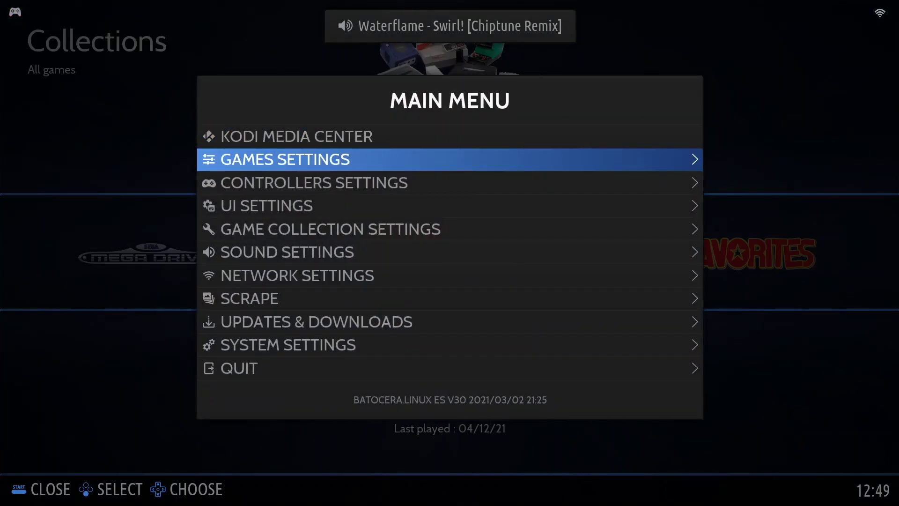
pyautogui.press('Return')
pyautogui.press('Down')
pyautogui.press('Down')
pyautogui.press('Down')
pyautogui.press('Down')
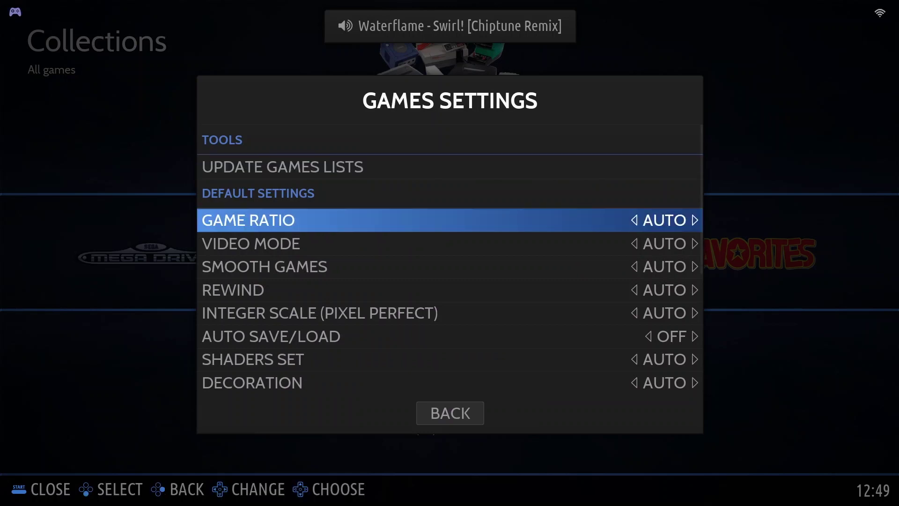
pyautogui.press('Down')
pyautogui.press('Down')
pyautogui.press('Down')
pyautogui.press('Down')
pyautogui.press('Down')
pyautogui.press('Down')
pyautogui.press('Down')
pyautogui.press('Down')
pyautogui.press('Down')
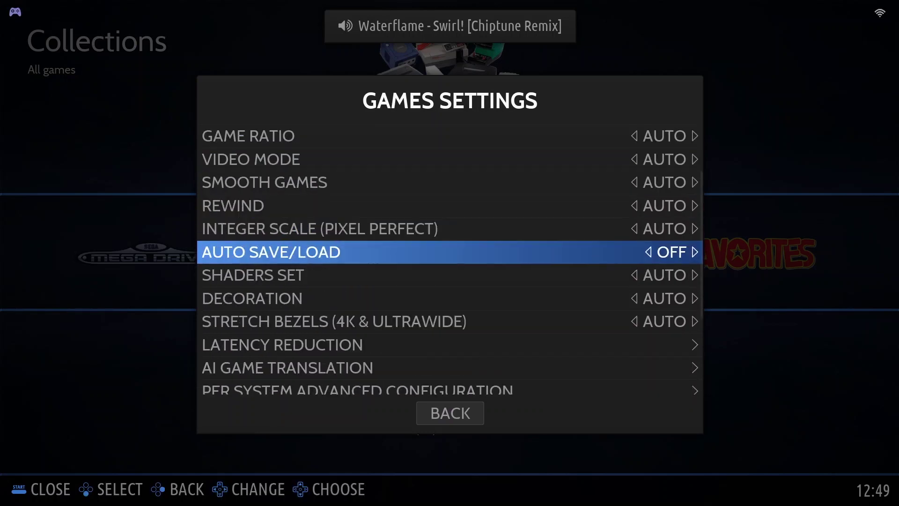
pyautogui.press('Down')
pyautogui.press('Down')
pyautogui.press('Down')
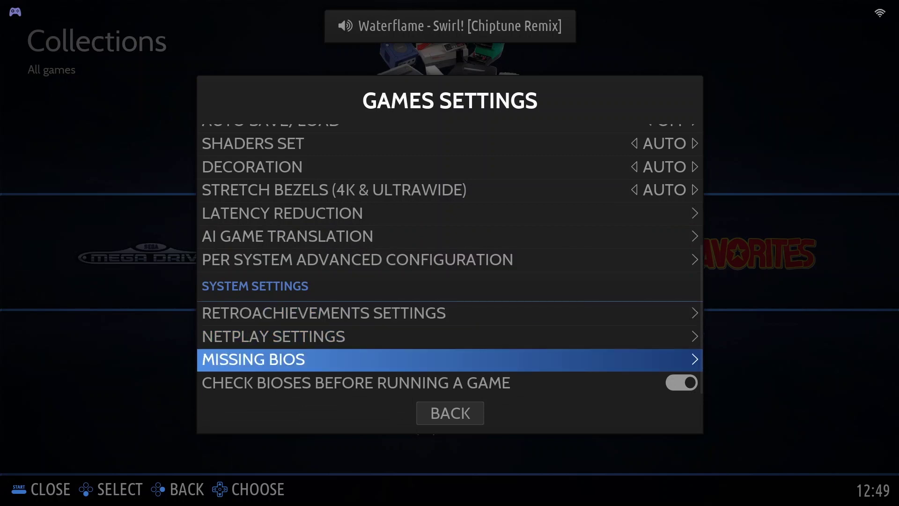
pyautogui.press('Up')
pyautogui.press('Up')
pyautogui.press('Up')
pyautogui.press('Return')
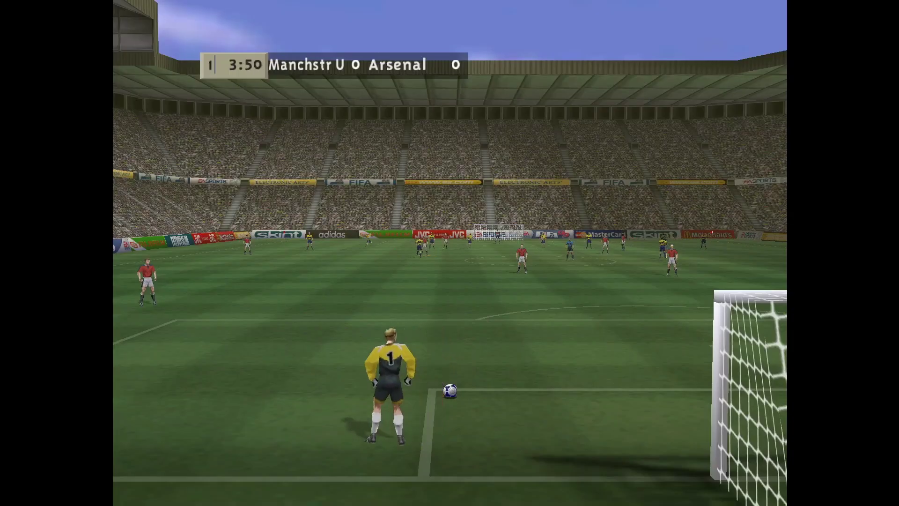
# - Play the Manchester United vs Arsenal match: goal kick, passes and a dribble across midfield
pyautogui.press('x')
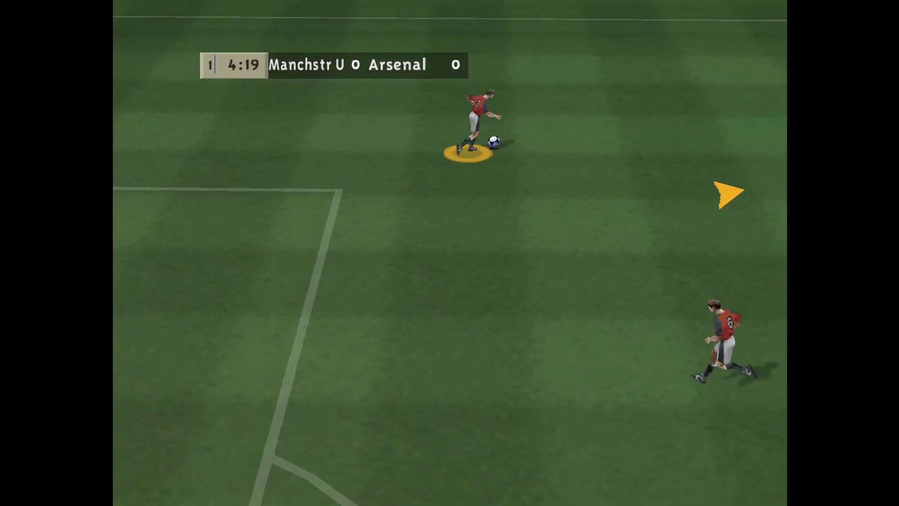
pyautogui.press('x')
pyautogui.press('Left')
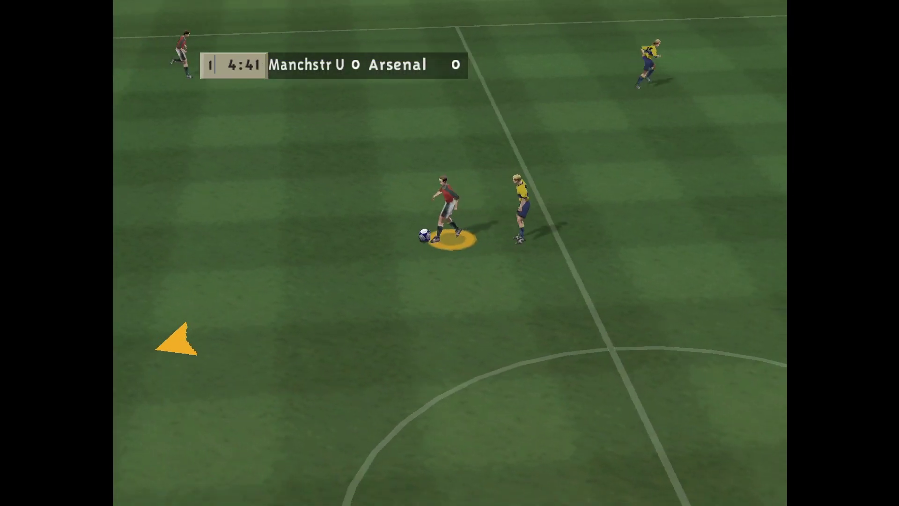
pyautogui.press('x')
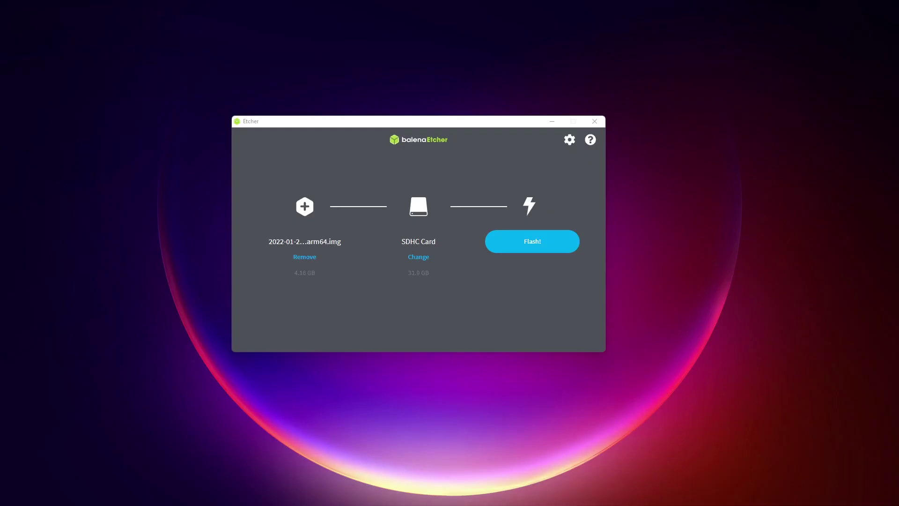
# - Start flashing the arm64 image to the 31.3 GB SDHC card
pyautogui.click(527, 247)
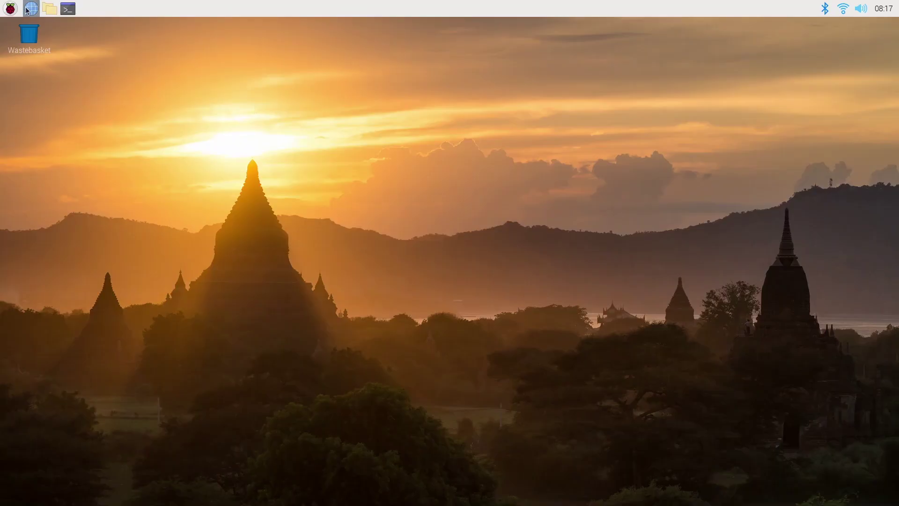
# - Launch GParted, enter the administrator password, and dismiss the overlapping partitions error
pyautogui.click(10, 8)
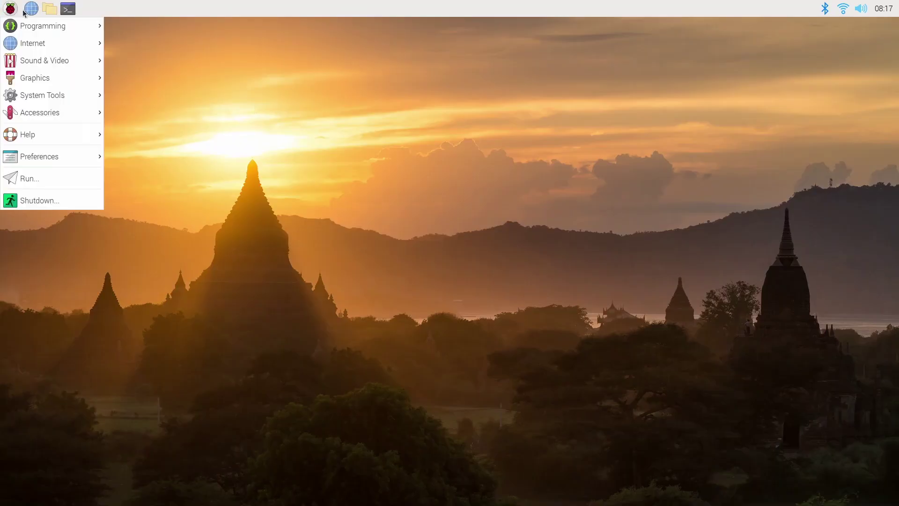
pyautogui.moveTo(85, 100)
pyautogui.click(116, 97)
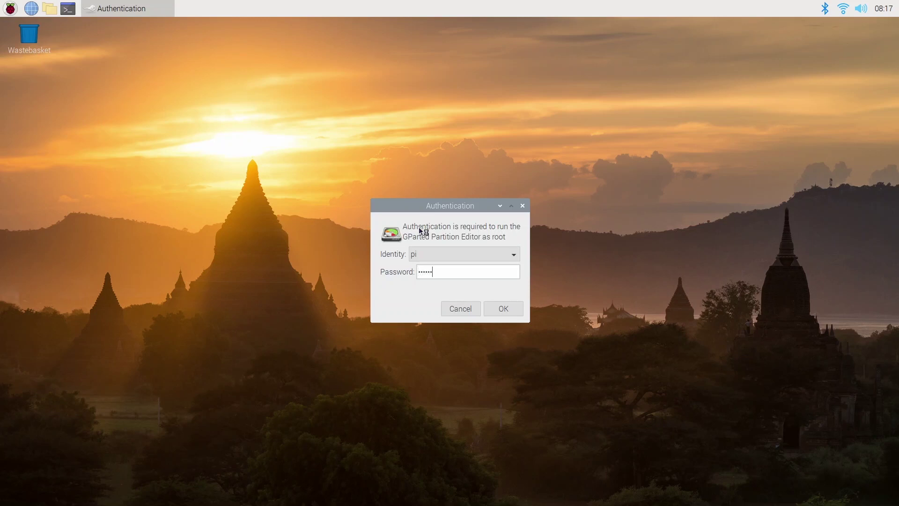
pyautogui.write('raspberry')
pyautogui.press('Return')
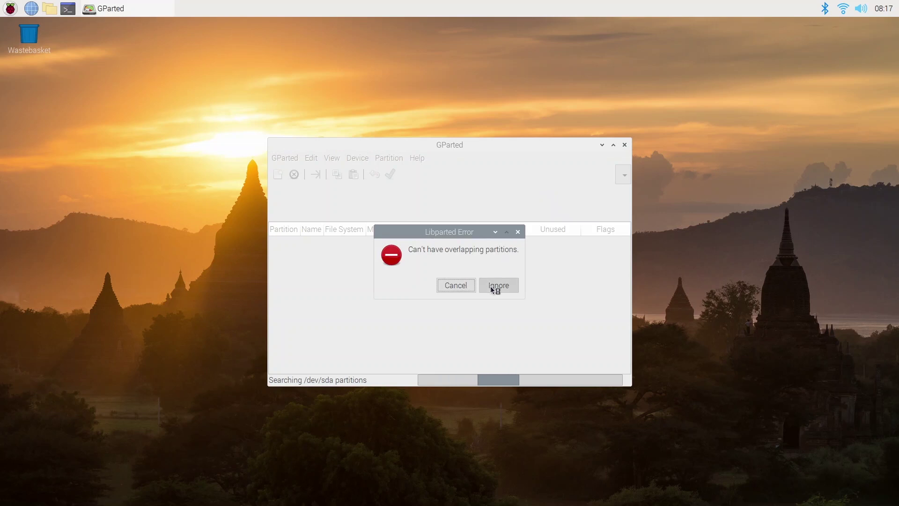
pyautogui.click(493, 283)
# - On /dev/sda, queue both partitions /dev/sda2 and /dev/sda1 for deletion
pyautogui.click(608, 175)
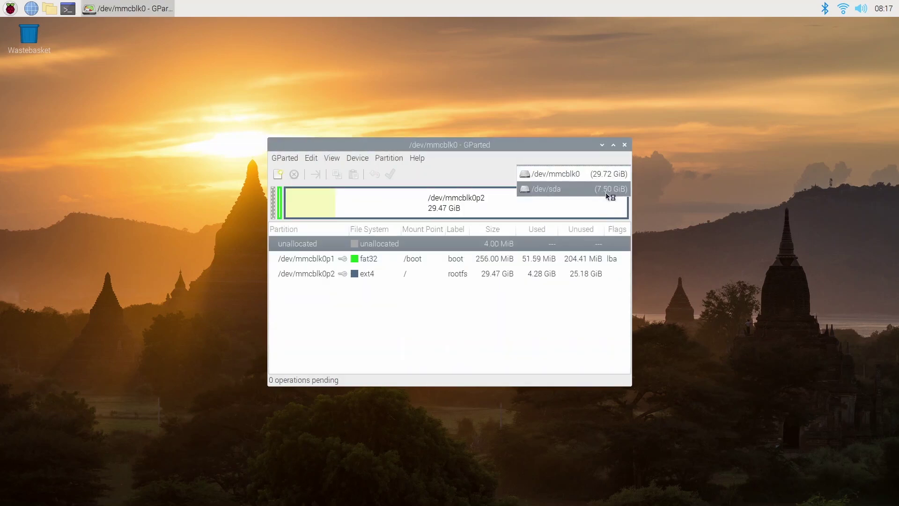
pyautogui.click(562, 189)
pyautogui.click(550, 204)
pyautogui.rightClick(548, 203)
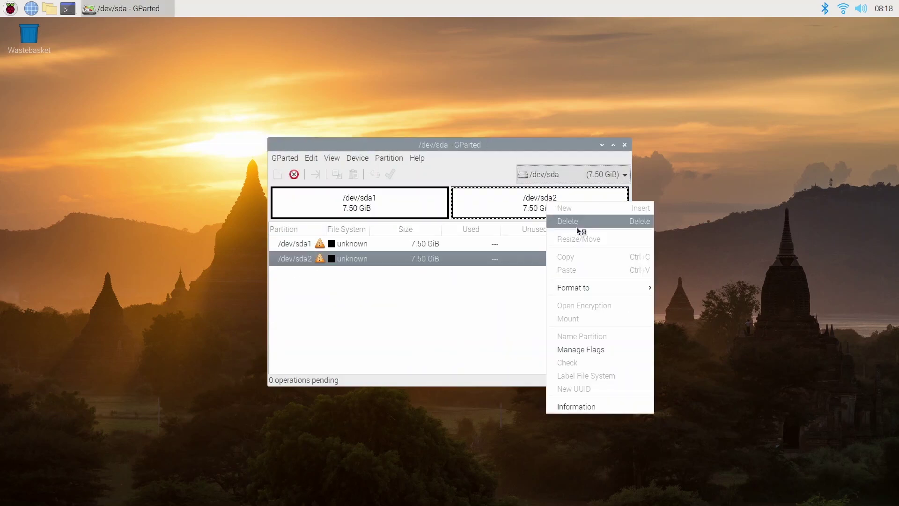
pyautogui.click(578, 223)
pyautogui.rightClick(543, 198)
pyautogui.click(559, 217)
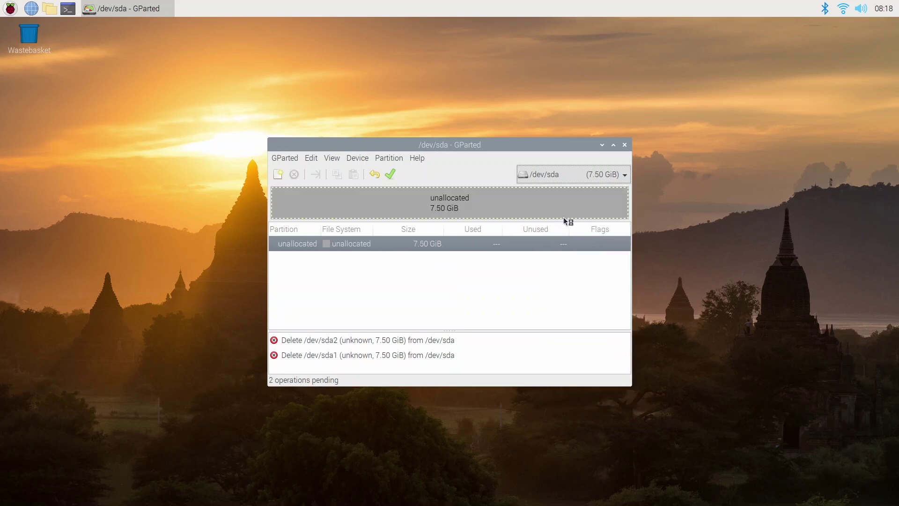
# - Create a new partition in the unallocated space labelled 'usbkey'
pyautogui.rightClick(546, 196)
pyautogui.click(575, 207)
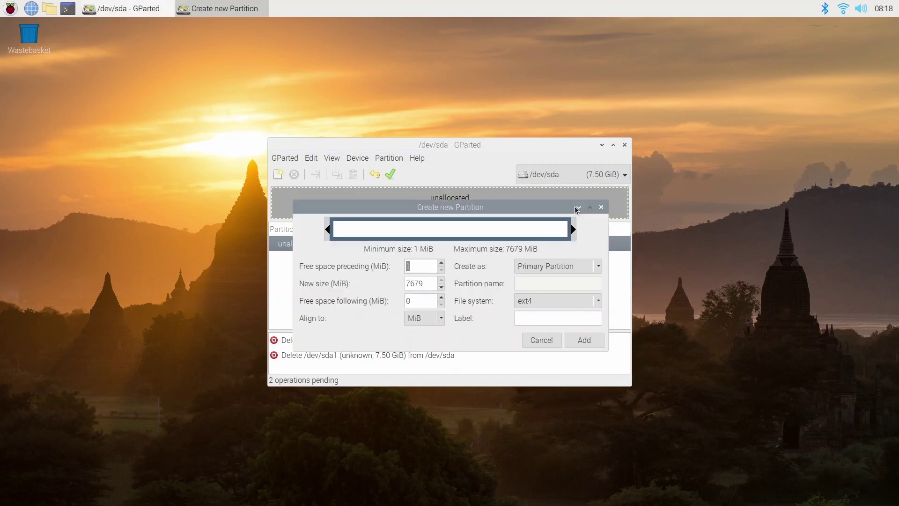
pyautogui.click(543, 316)
pyautogui.write('usbkey')
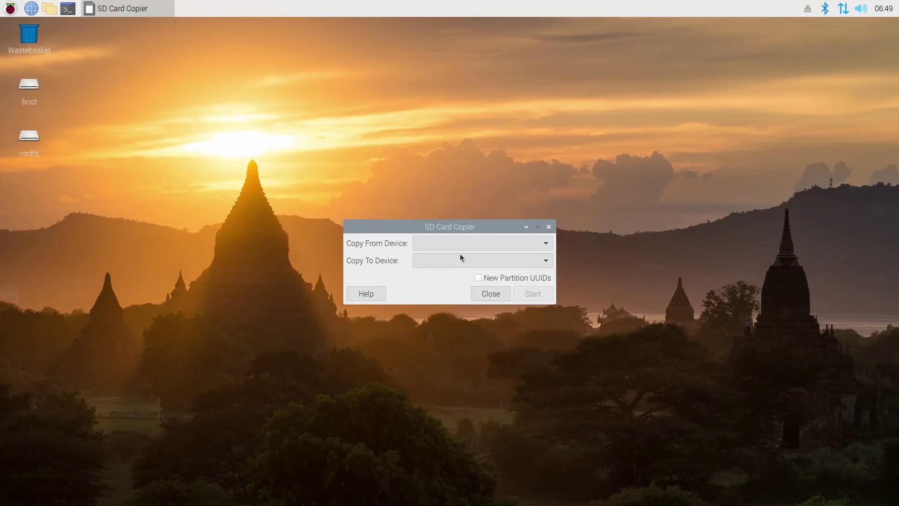
# - Copy from SA16G (/dev/mmcblk0) to Generic STORAGE DEVICE (/dev/sda)
pyautogui.click(465, 242)
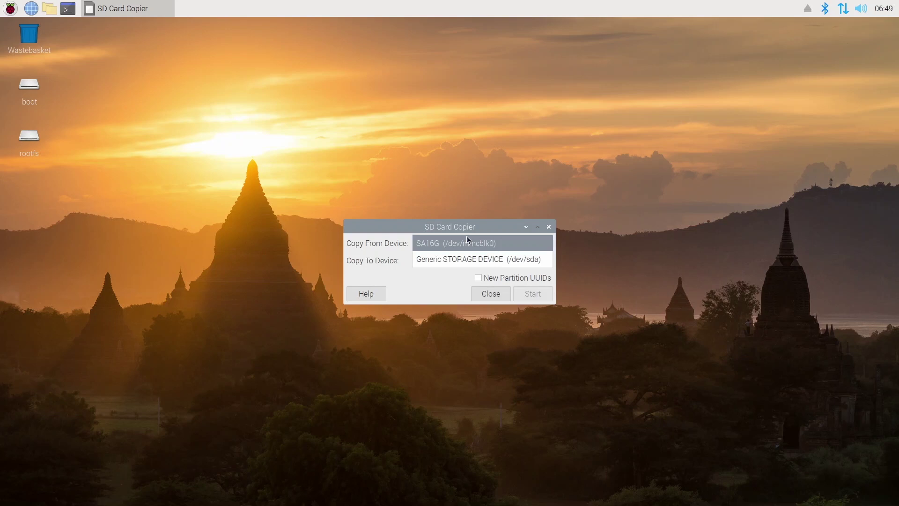
pyautogui.click(505, 240)
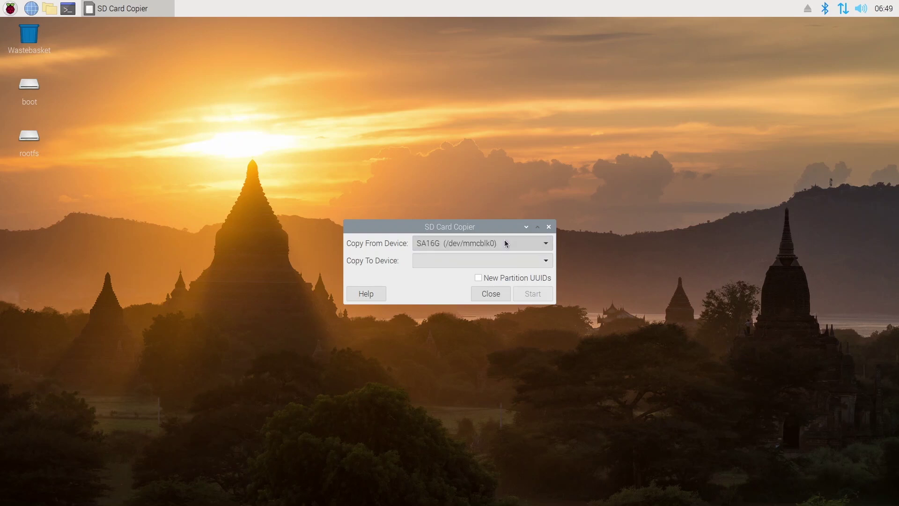
pyautogui.click(496, 263)
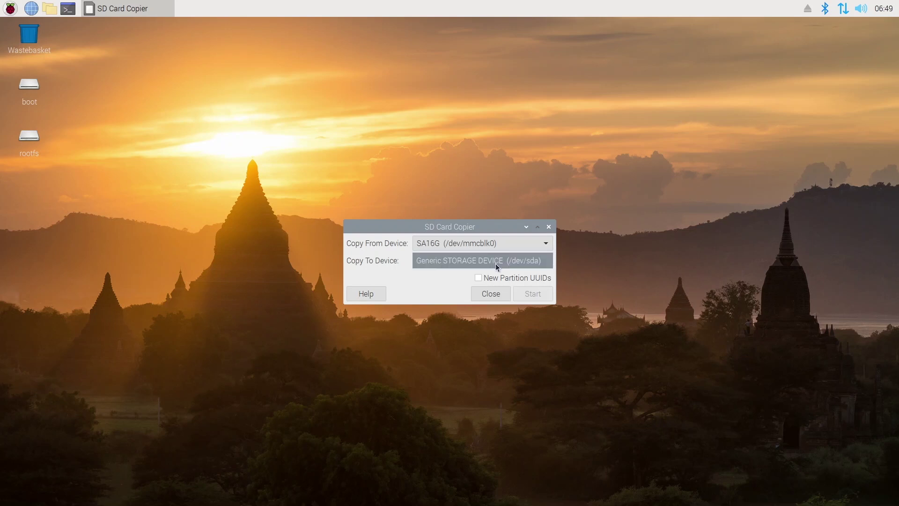
pyautogui.click(495, 263)
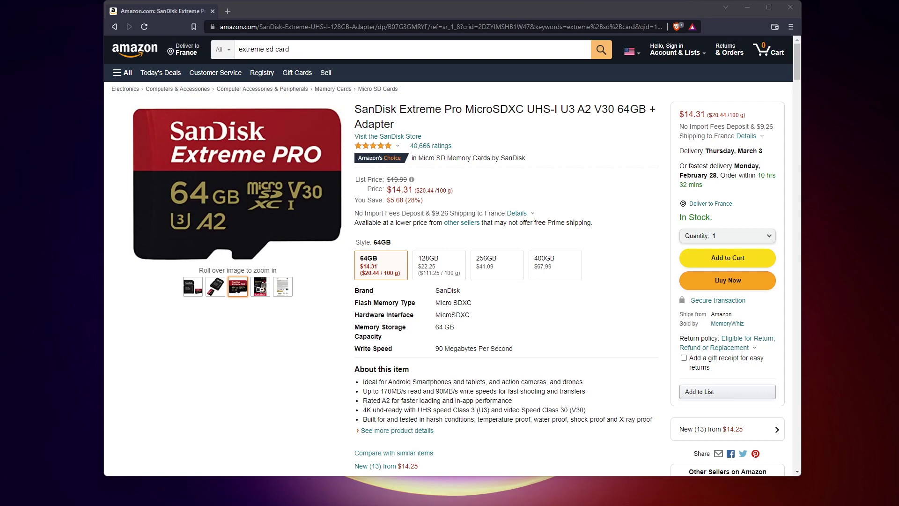
# - Compare the SanDisk card's 128GB, 256GB and 400GB variants on Amazon
pyautogui.click(437, 264)
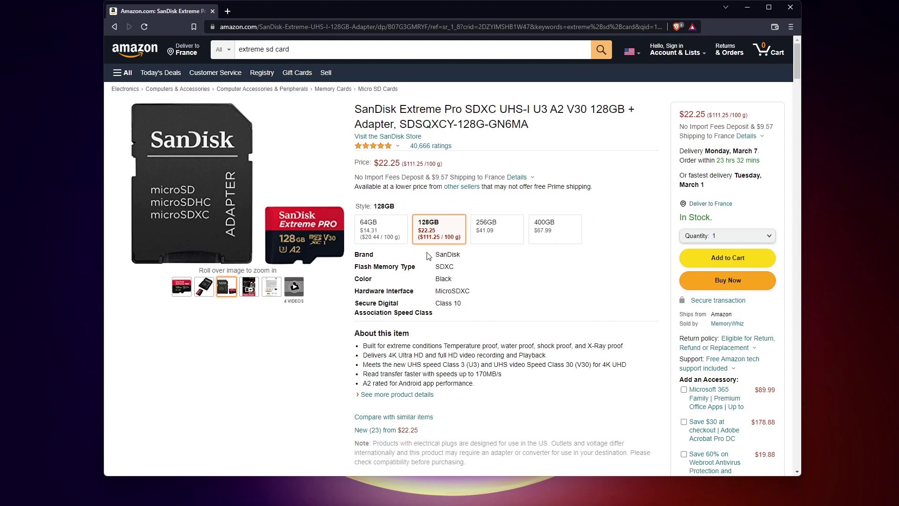
pyautogui.click(499, 229)
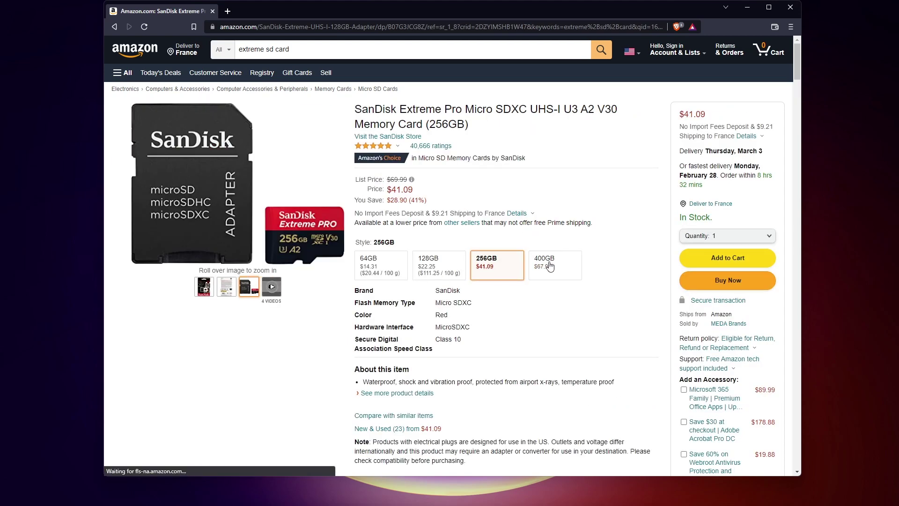
pyautogui.click(549, 266)
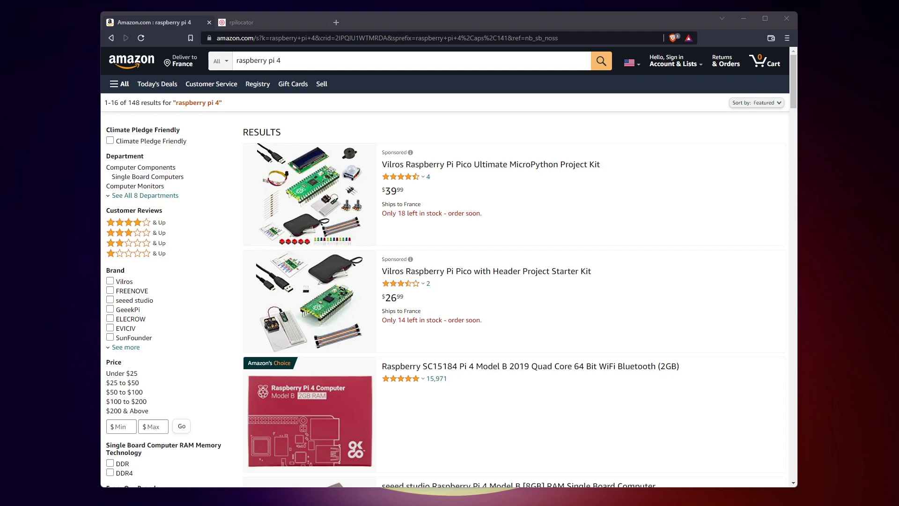
pyautogui.scroll(-3, 489, 224)
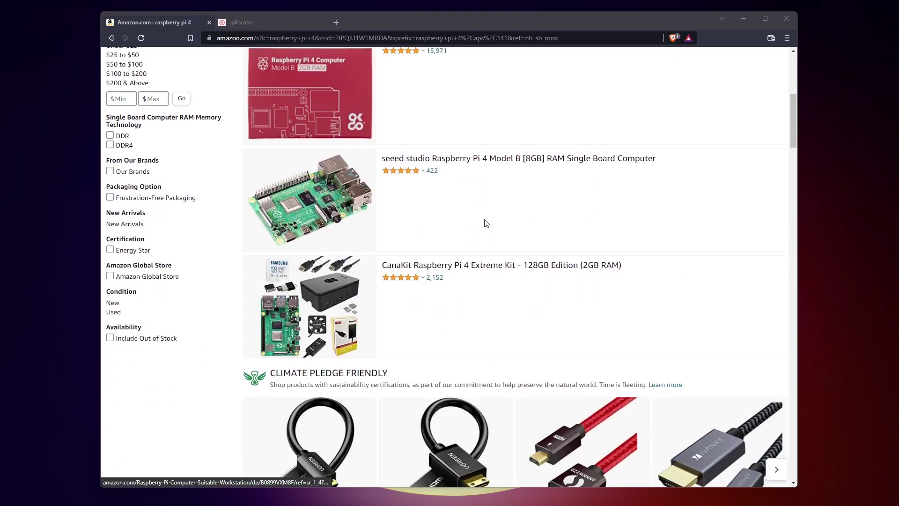
pyautogui.scroll(-6, 487, 223)
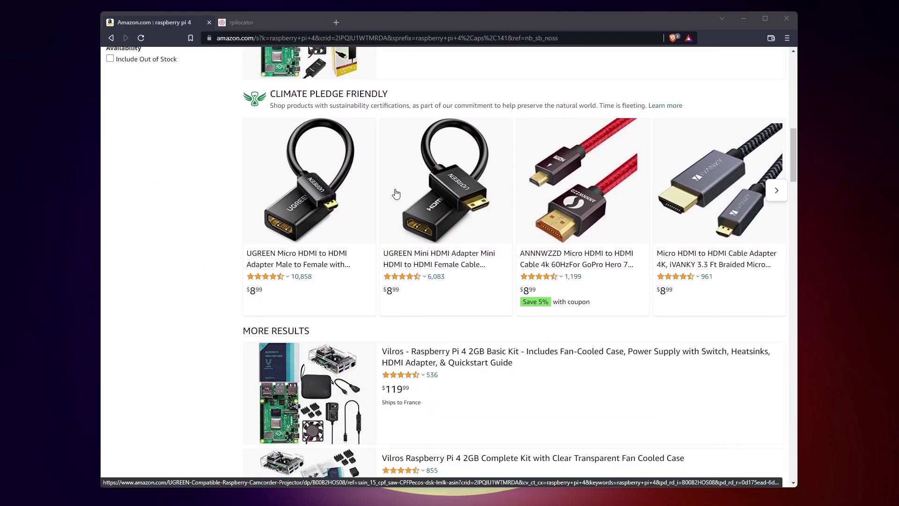
pyautogui.scroll(-5, 395, 193)
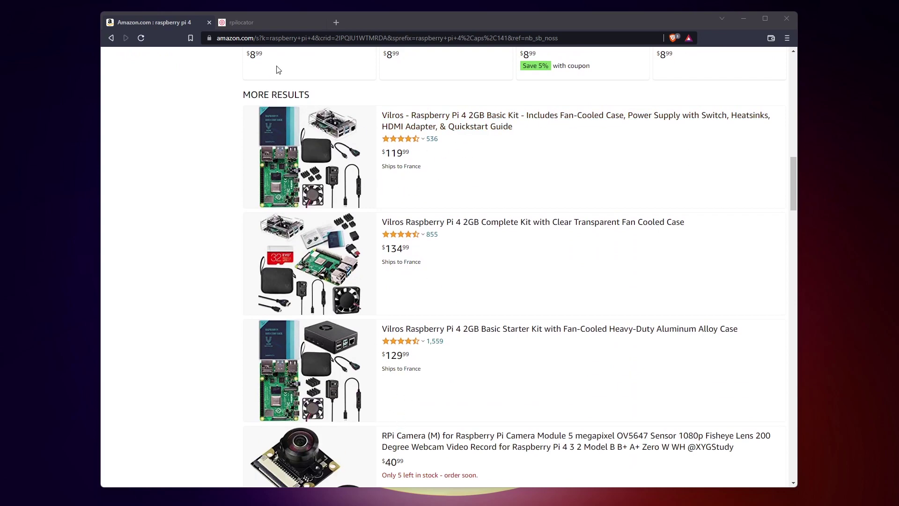
# - Scroll the rpilocator table of out-of-stock Raspberry Pi 4 Model B listings
pyautogui.click(286, 24)
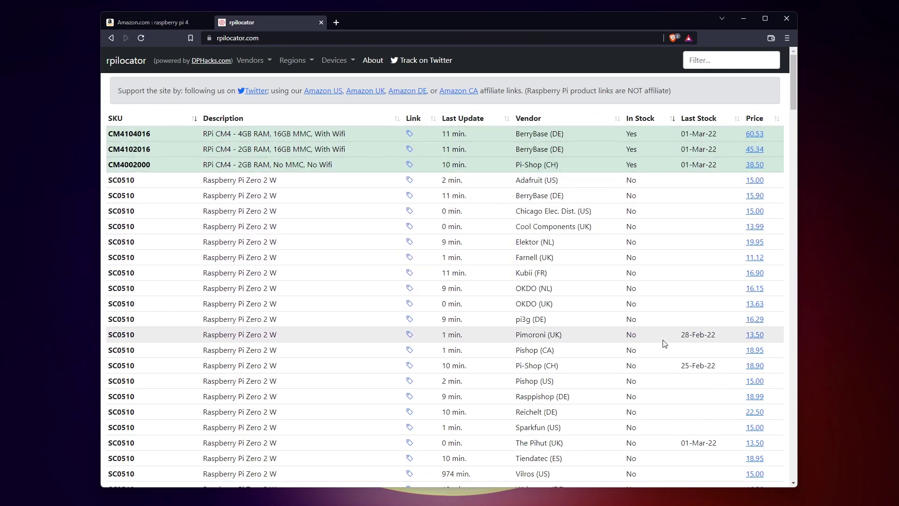
pyautogui.scroll(-8, 594, 313)
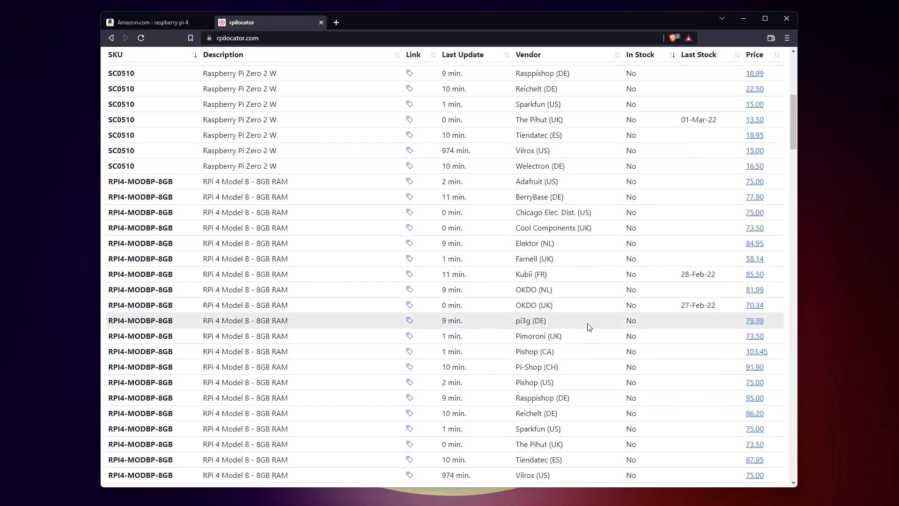
pyautogui.scroll(-13, 589, 326)
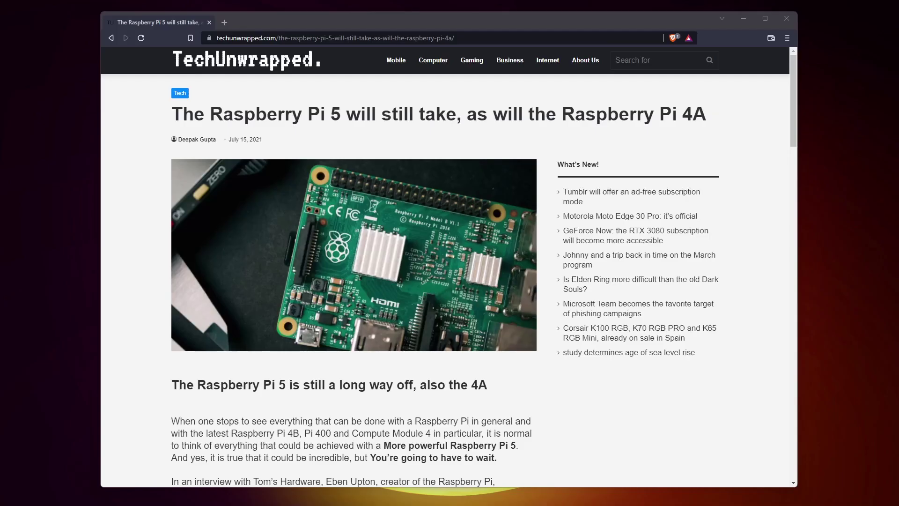
pyautogui.scroll(-4, 448, 363)
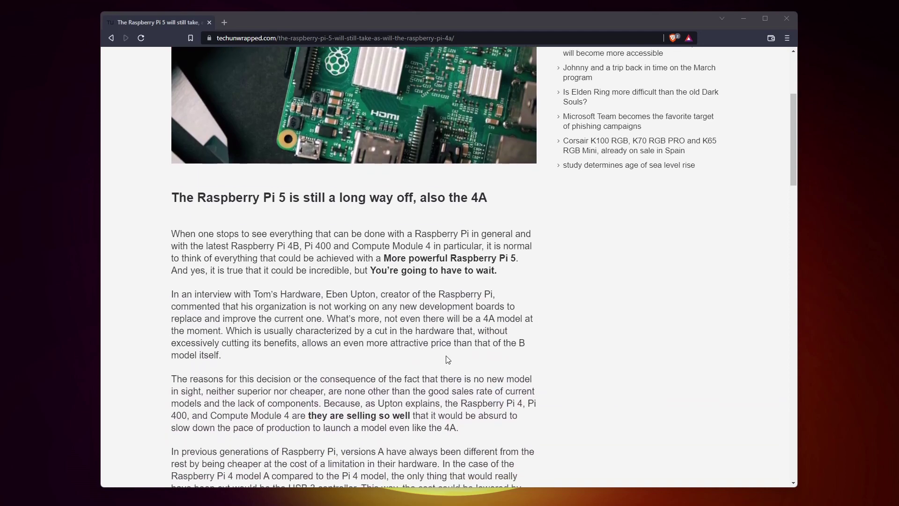
pyautogui.scroll(-1, 448, 360)
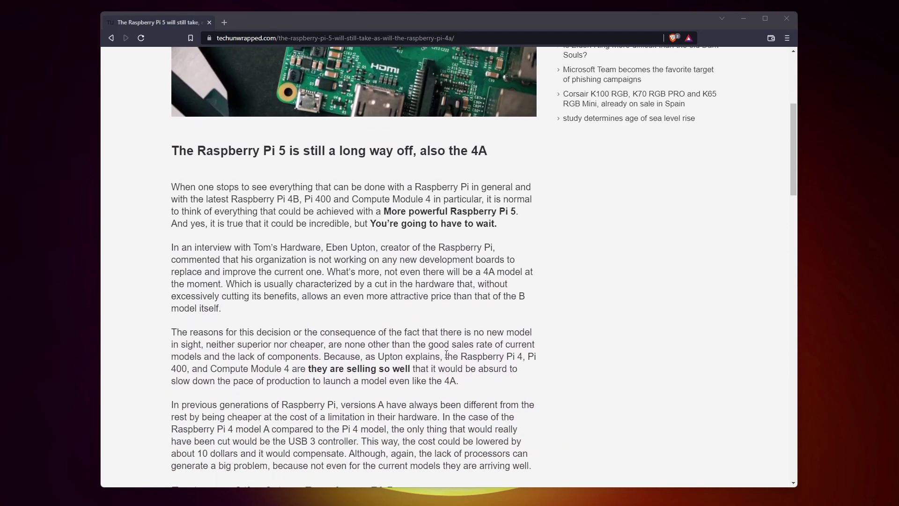
pyautogui.scroll(-1, 438, 348)
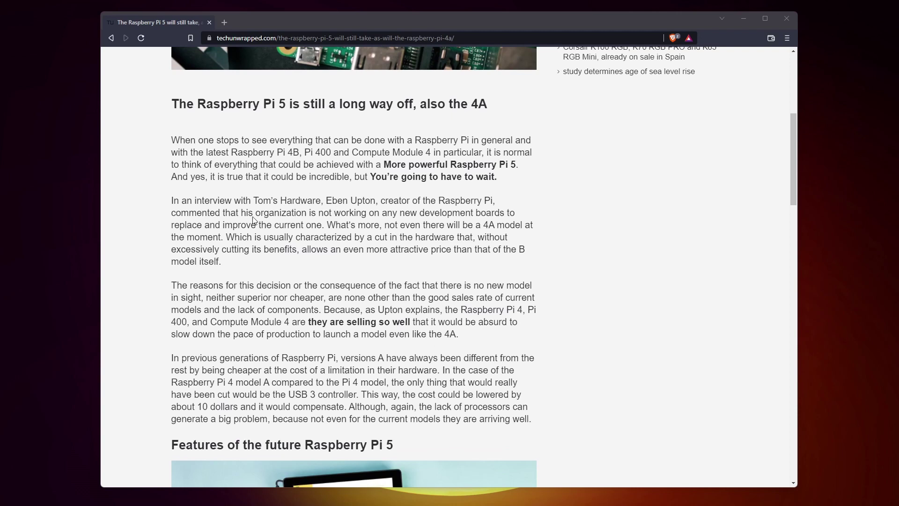
pyautogui.moveTo(243, 211); pyautogui.dragTo(322, 230)
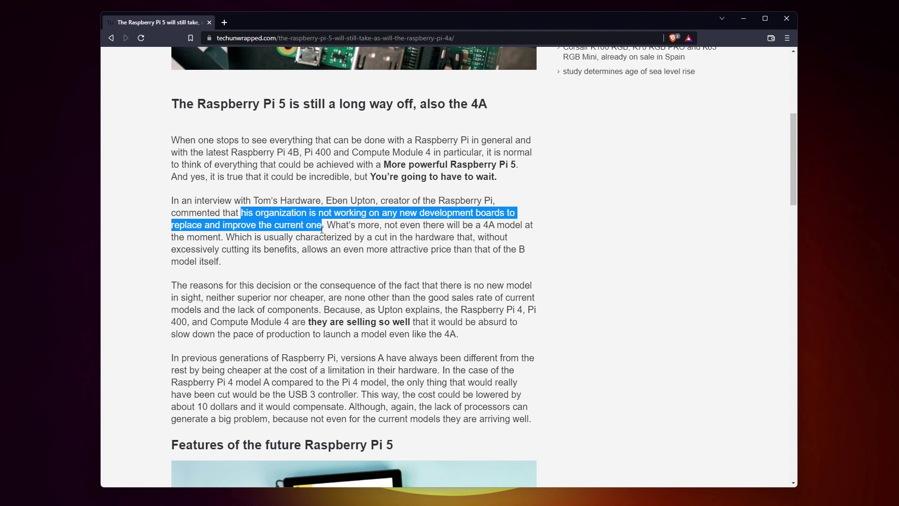
pyautogui.click(427, 233)
pyautogui.scroll(-1, 432, 269)
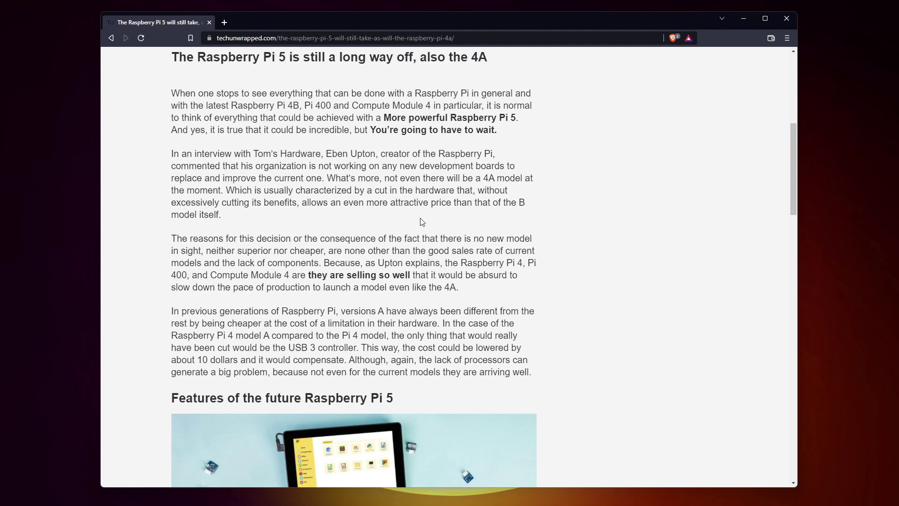
pyautogui.scroll(-5, 488, 238)
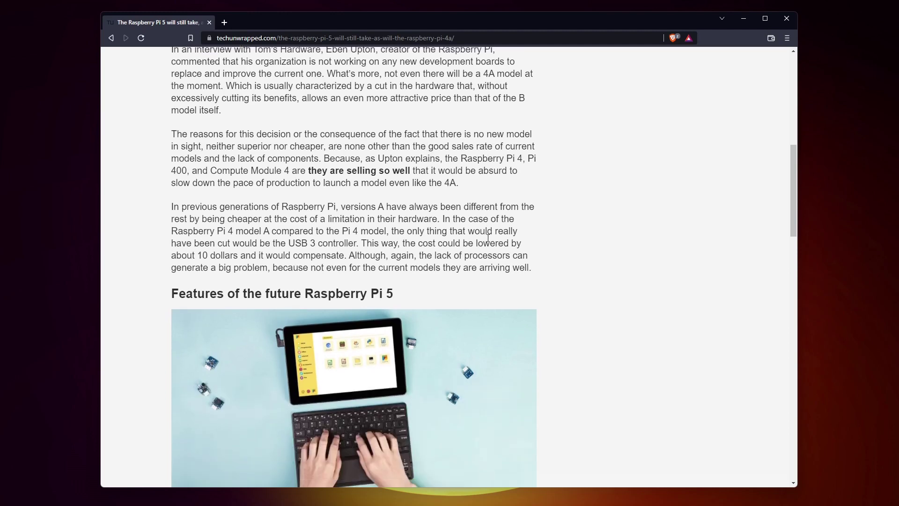
pyautogui.scroll(-3, 488, 238)
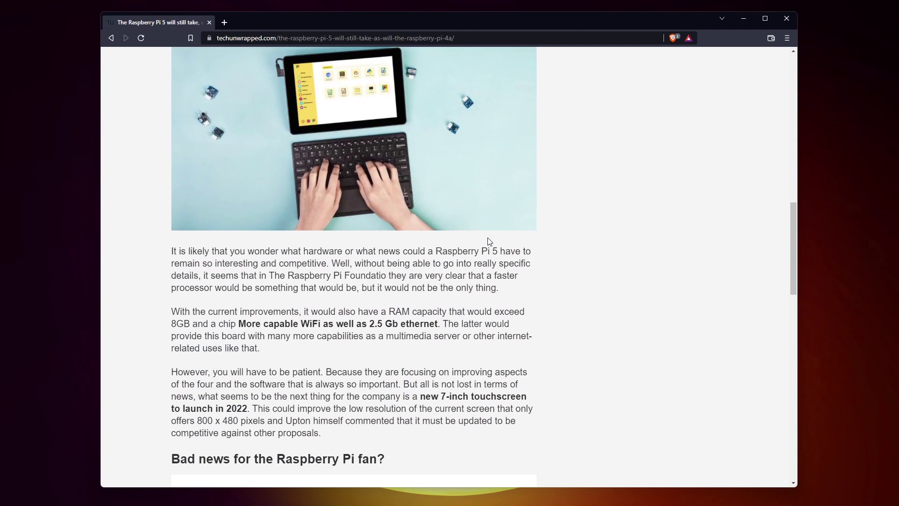
pyautogui.scroll(-1, 489, 241)
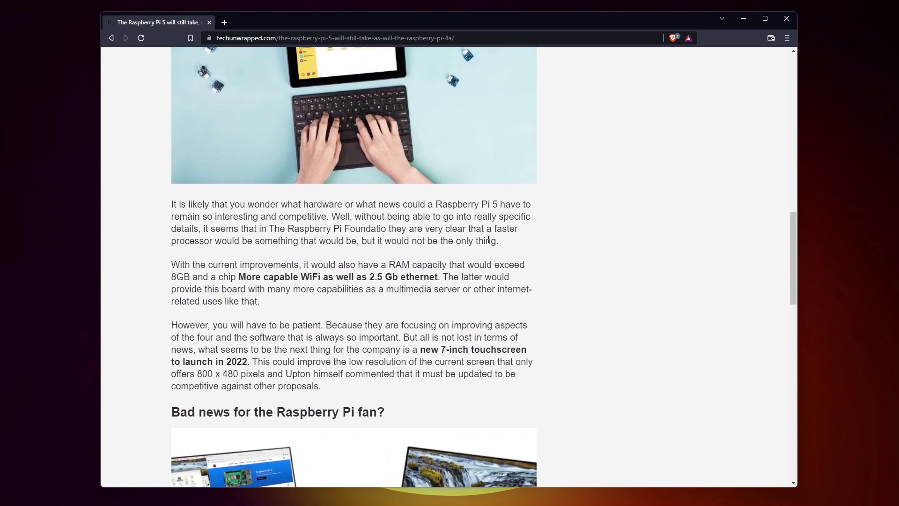
pyautogui.scroll(1, 327, 327)
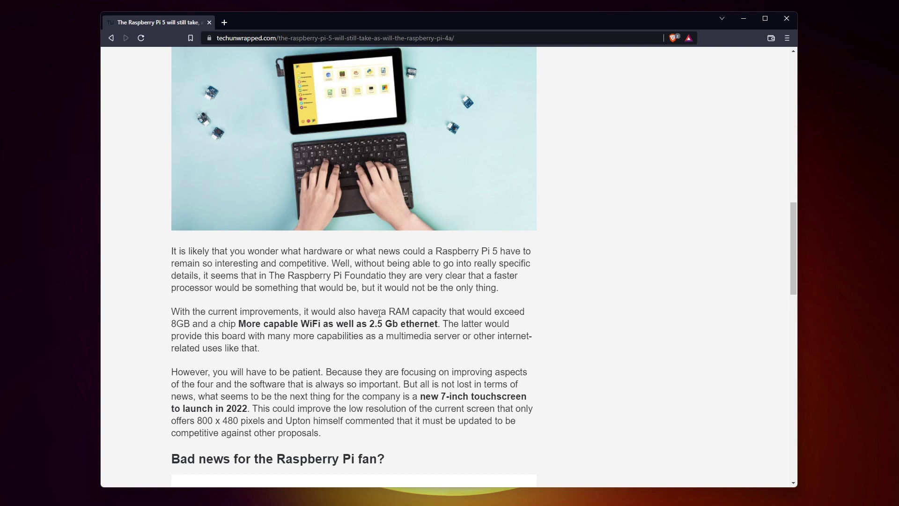
pyautogui.moveTo(388, 312); pyautogui.dragTo(450, 310)
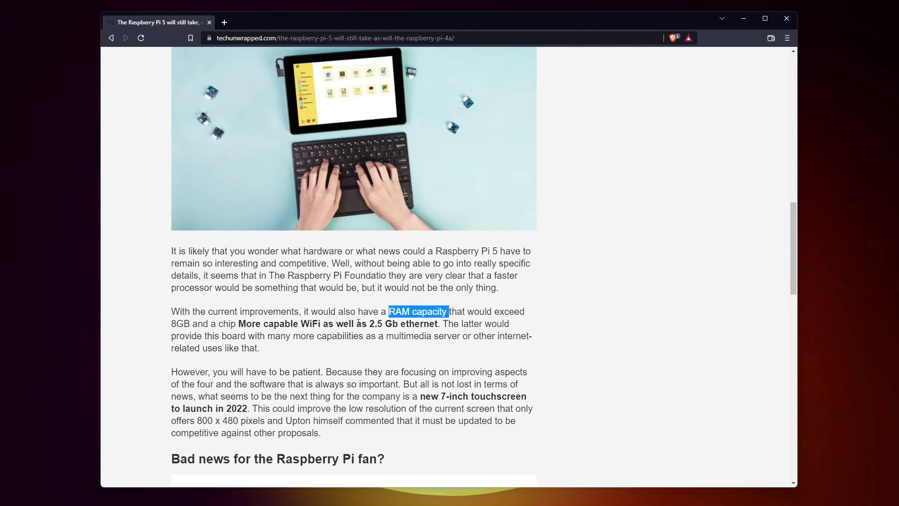
pyautogui.moveTo(238, 323); pyautogui.dragTo(321, 324)
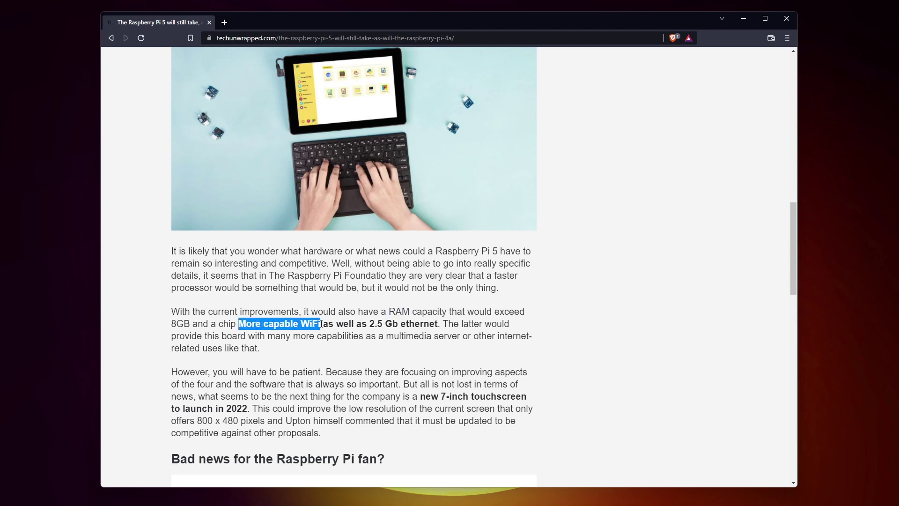
pyautogui.click(314, 338)
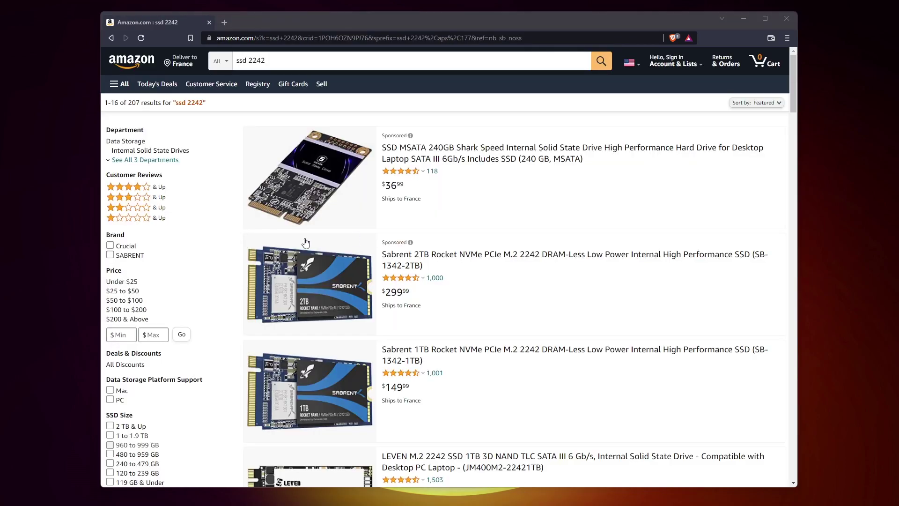
# - Open the Transcend 128GB M.2 SSD listing and view its product photo full size
pyautogui.scroll(-8, 429, 272)
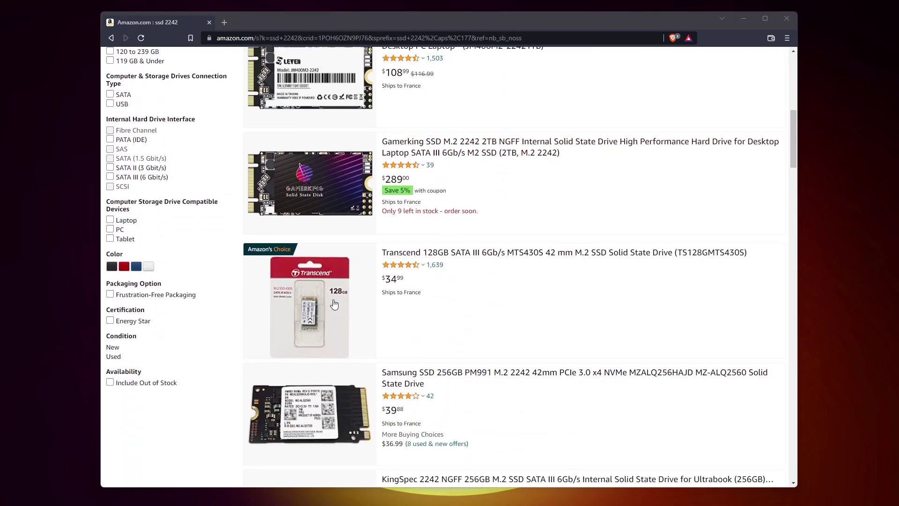
pyautogui.click(334, 307)
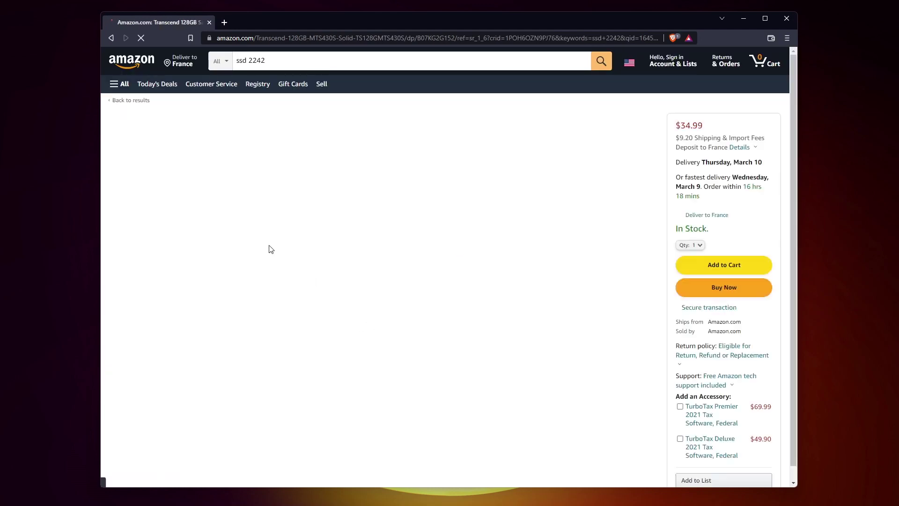
pyautogui.moveTo(279, 265)
pyautogui.click(298, 288)
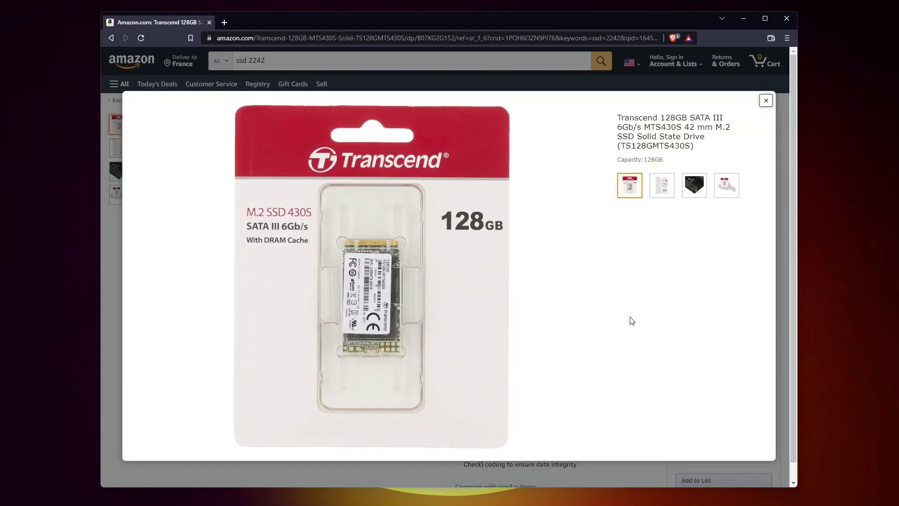
pyautogui.click(766, 101)
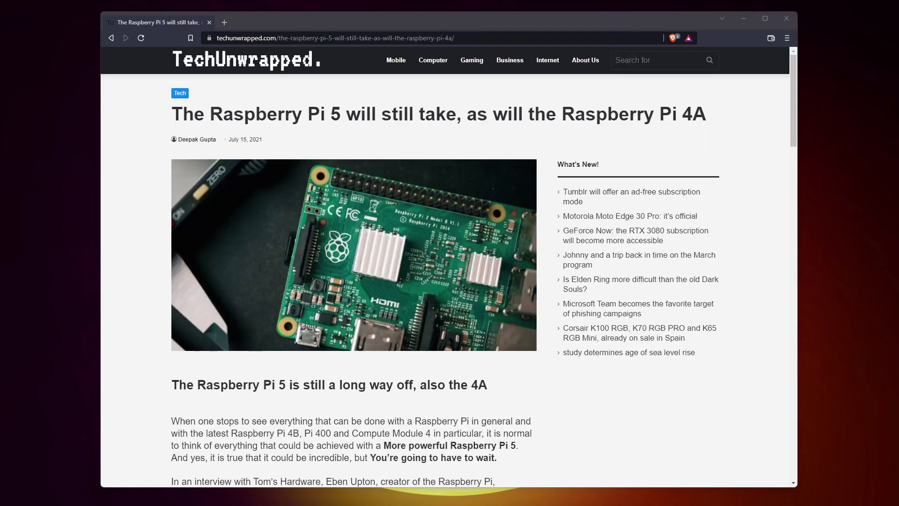
pyautogui.scroll(-5, 453, 377)
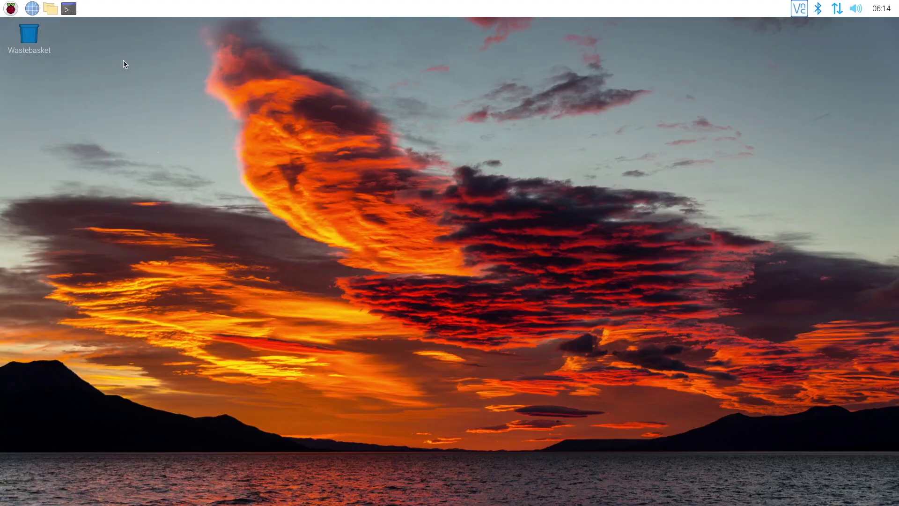
# - In the Main Menu Editor, tick Theme and Appearance Settings under Preferences and save
pyautogui.click(10, 9)
pyautogui.moveTo(71, 136)
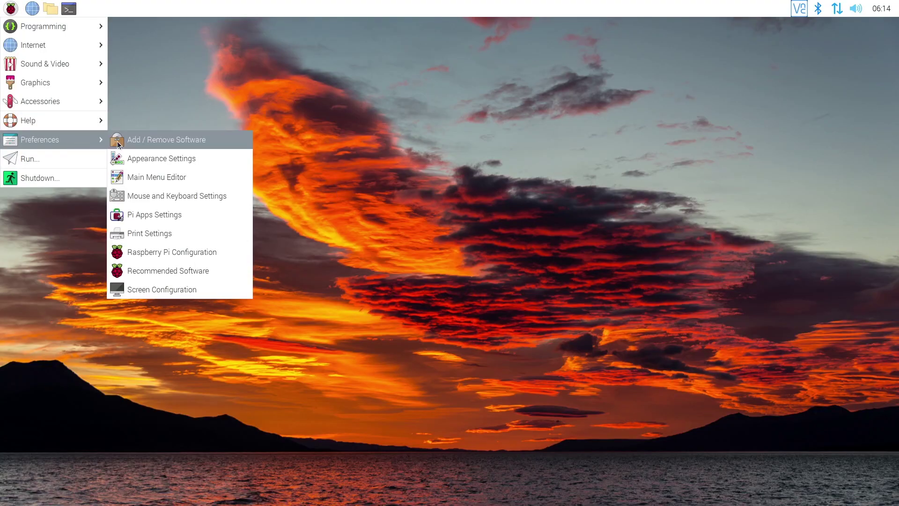
pyautogui.click(176, 181)
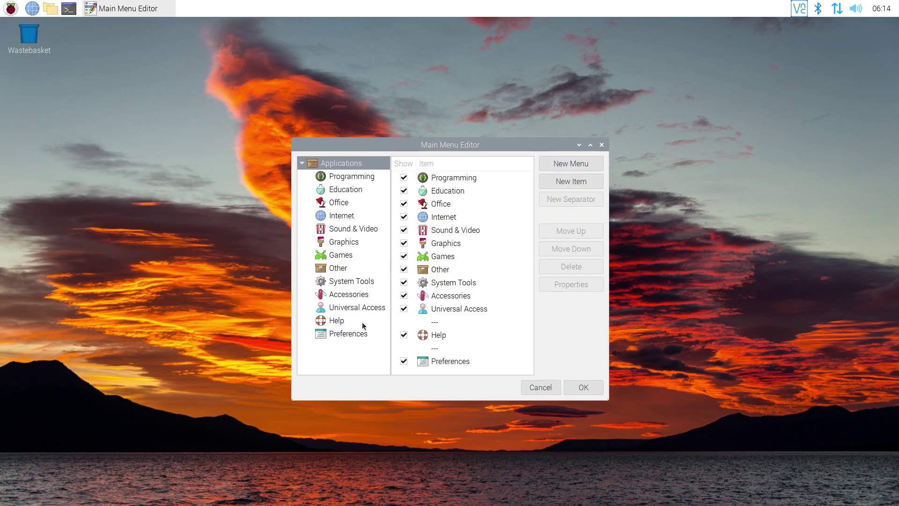
pyautogui.click(354, 335)
pyautogui.scroll(-1, 528, 239)
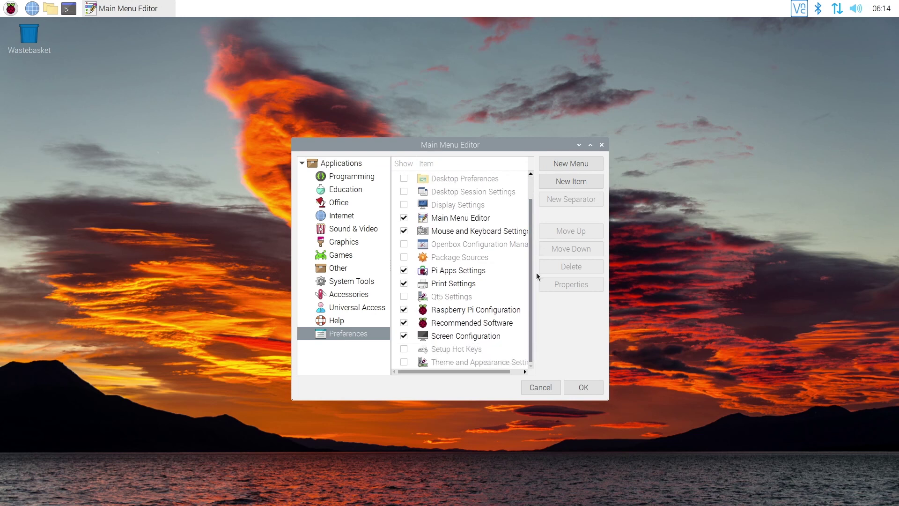
pyautogui.click(404, 364)
pyautogui.scroll(1, 402, 364)
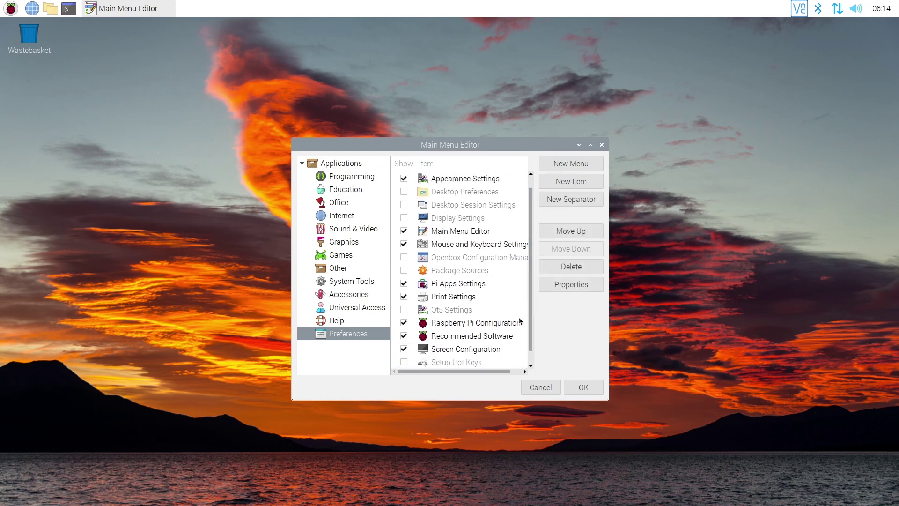
pyautogui.click(525, 286)
pyautogui.scroll(-1, 531, 319)
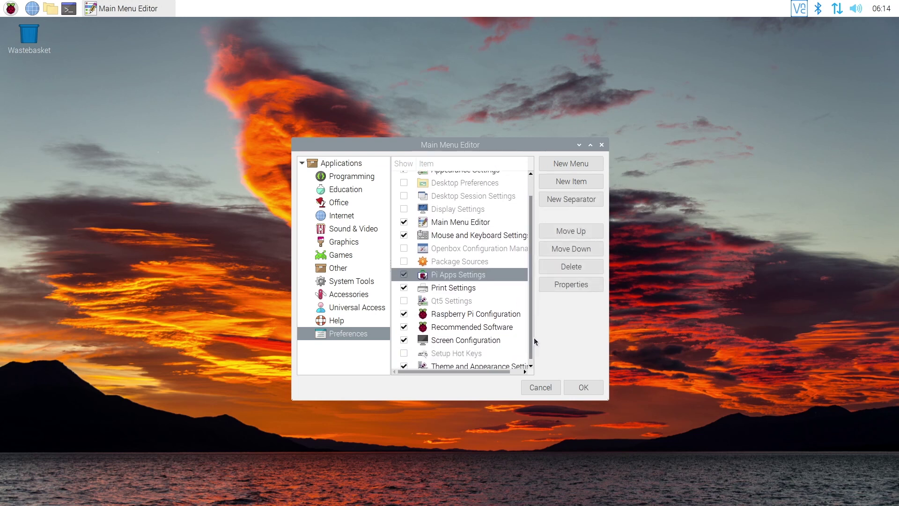
pyautogui.click(584, 387)
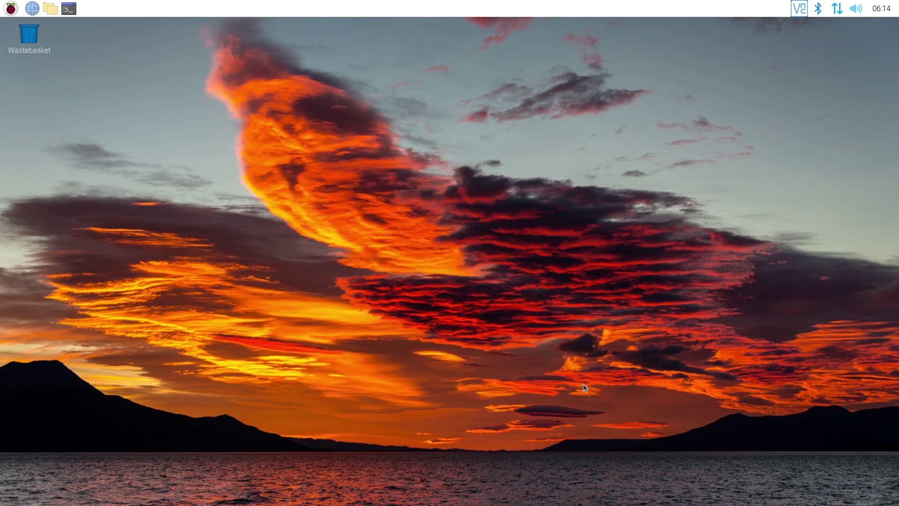
# - Launch Theme and Appearance Settings from the Preferences menu
pyautogui.click(10, 8)
pyautogui.moveTo(60, 141)
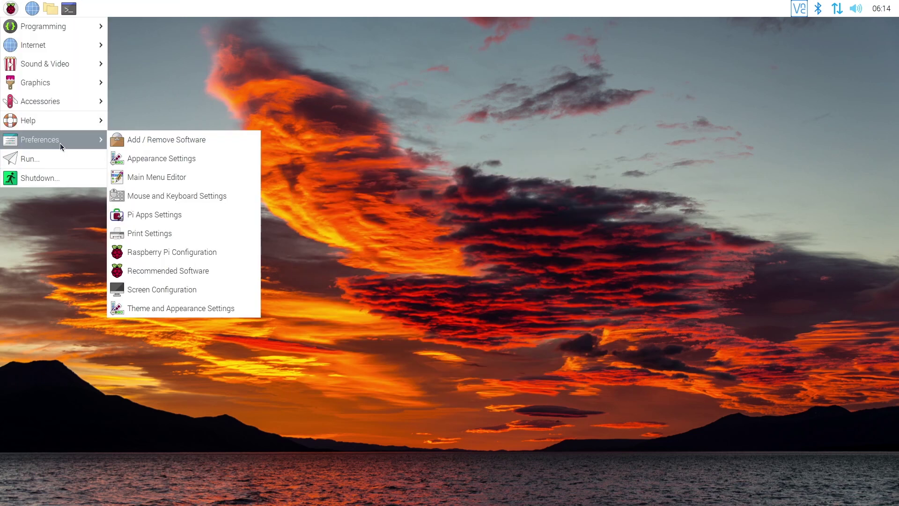
pyautogui.click(204, 307)
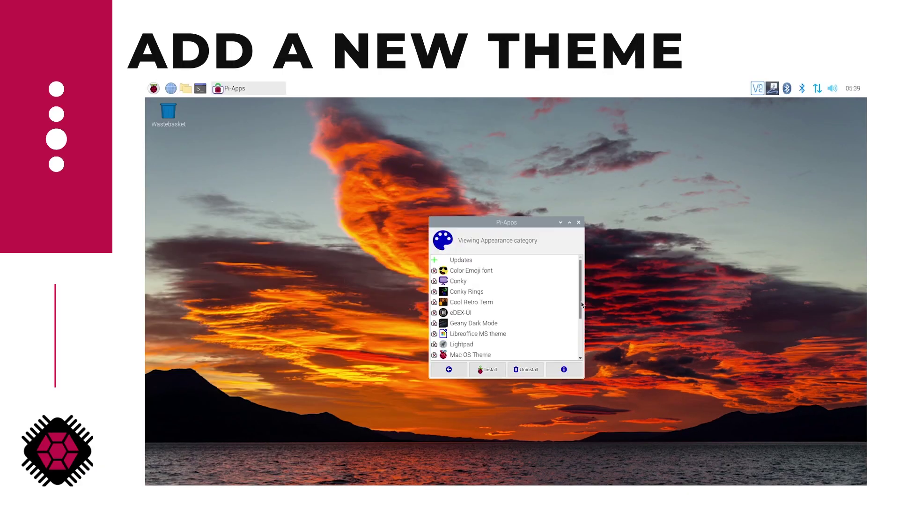
# - Install the Mac OS Theme from Pi-Apps Appearance, then open and close the file browser
pyautogui.scroll(-3, 580, 311)
pyautogui.scroll(-1, 580, 312)
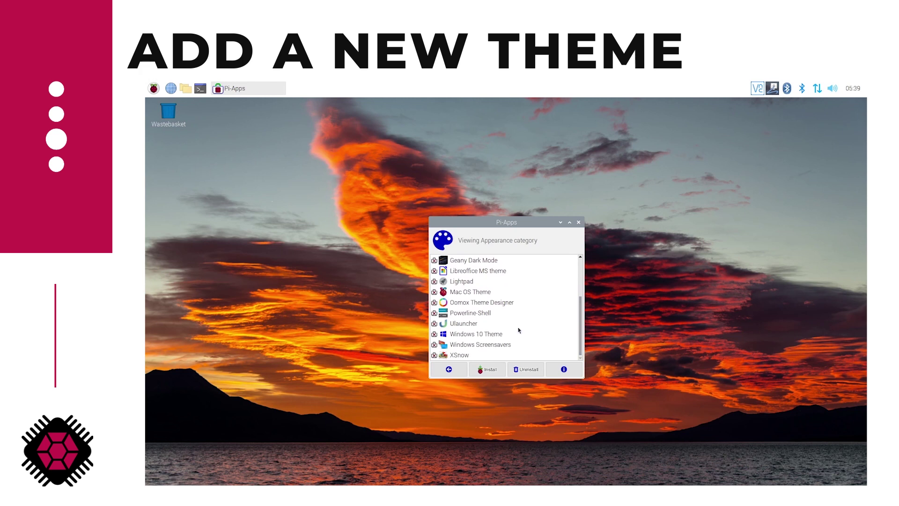
pyautogui.click(483, 332)
pyautogui.click(469, 292)
pyautogui.click(488, 369)
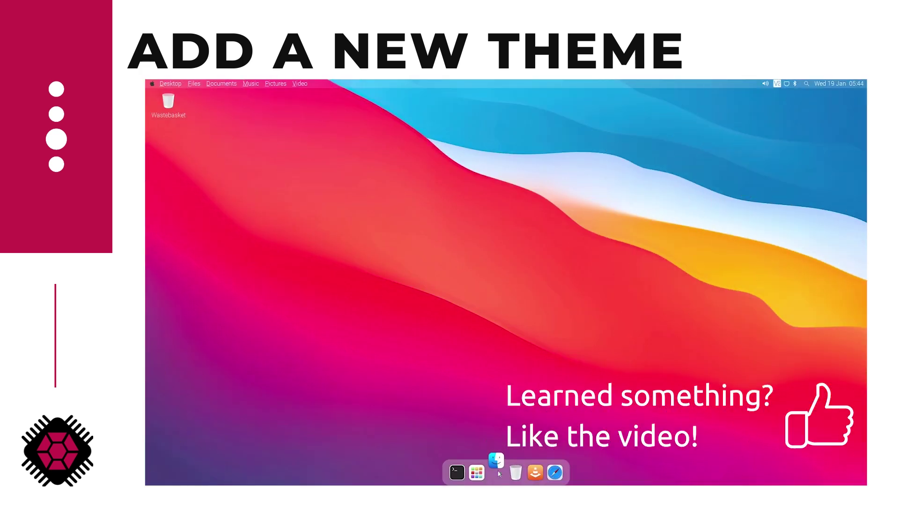
pyautogui.click(497, 472)
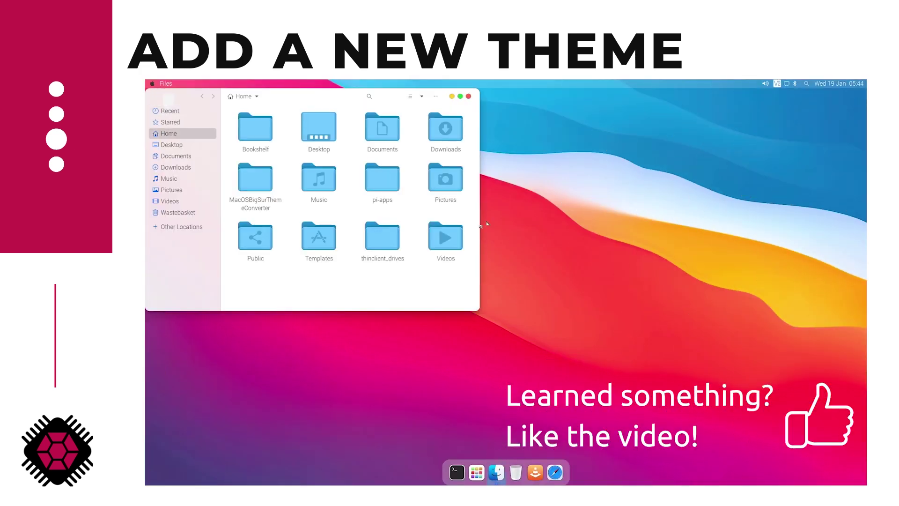
pyautogui.click(468, 96)
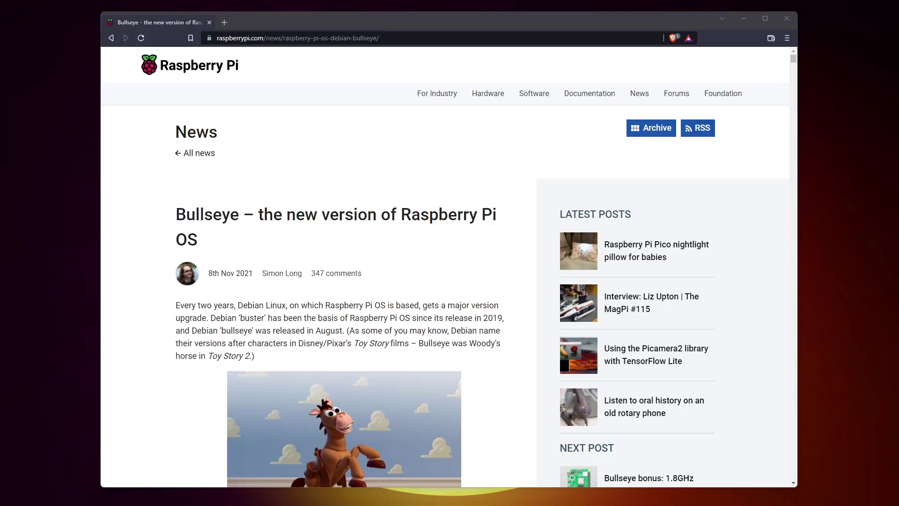
# - Scroll to 'How do I get it?' and highlight the fresh-image advice and upgrade warning
pyautogui.scroll(-20, 458, 404)
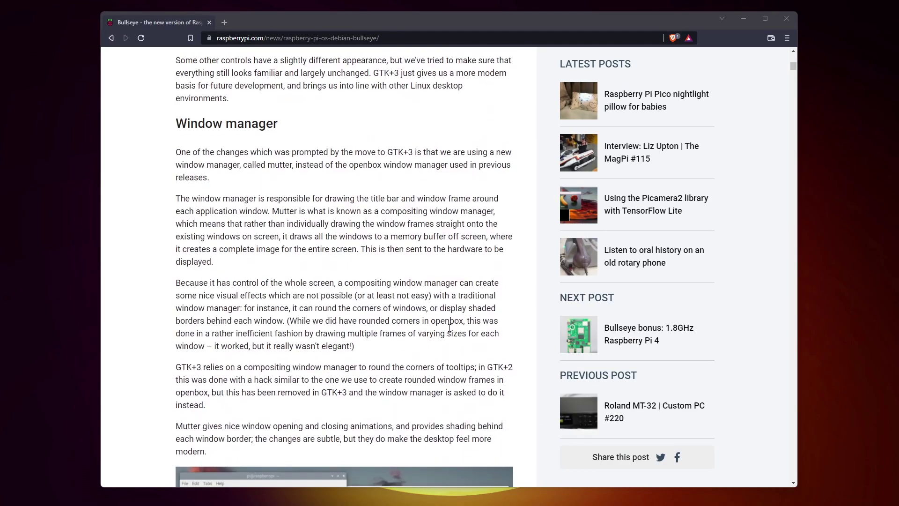
pyautogui.scroll(-20, 450, 328)
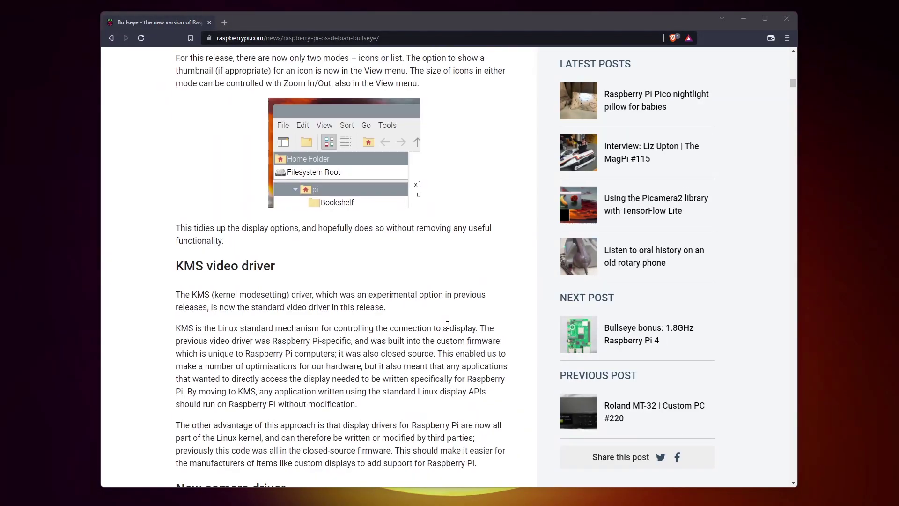
pyautogui.scroll(-15, 448, 325)
pyautogui.scroll(3, 347, 285)
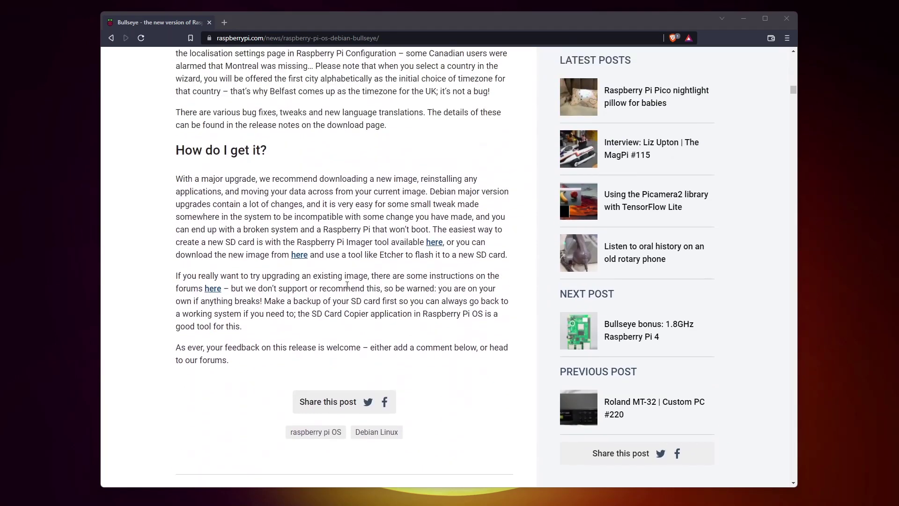
pyautogui.moveTo(176, 178); pyautogui.dragTo(430, 191)
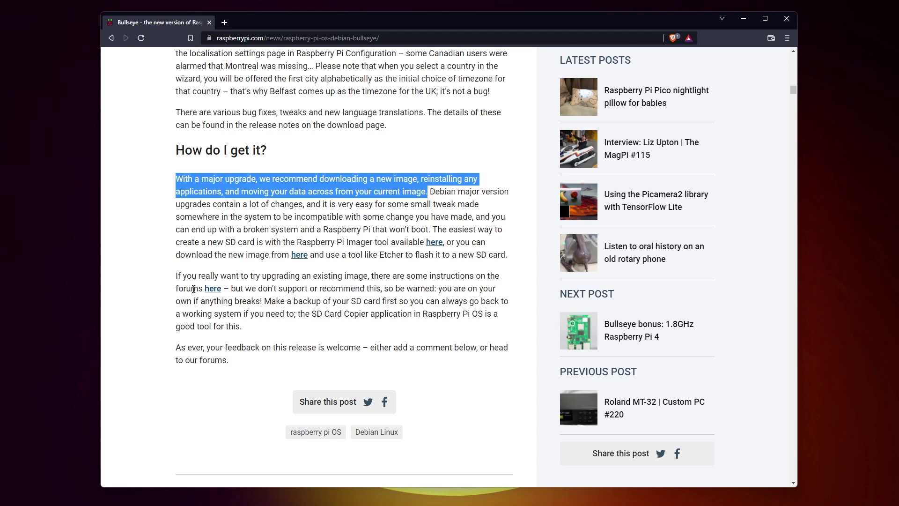
pyautogui.moveTo(176, 276); pyautogui.dragTo(266, 300)
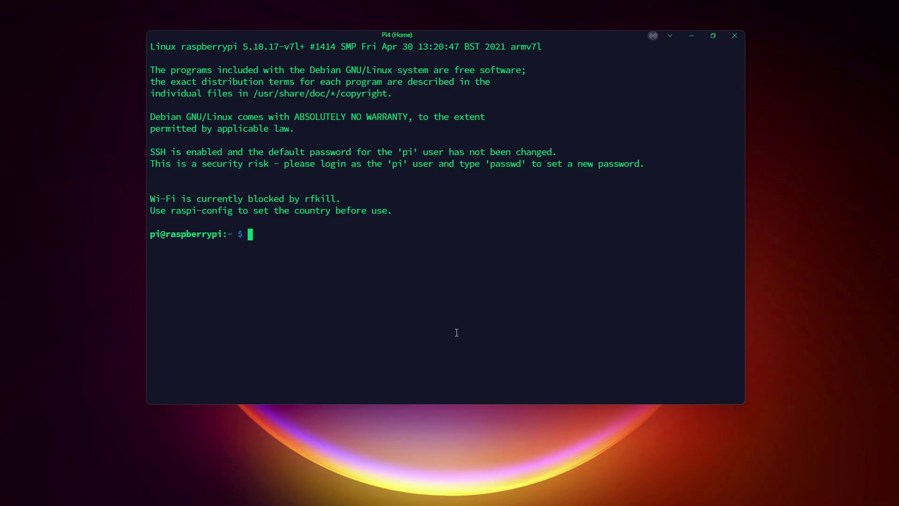
# - Upgrade current packages, then change buster to bullseye in /etc/apt/sources.list and save
pyautogui.write('sudo apt update; sudo ap')
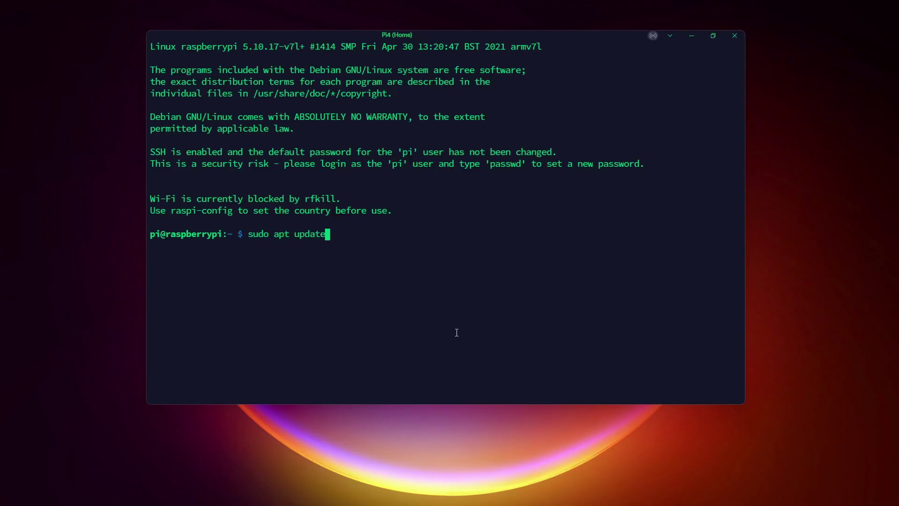
pyautogui.write('t upgrade -y;')
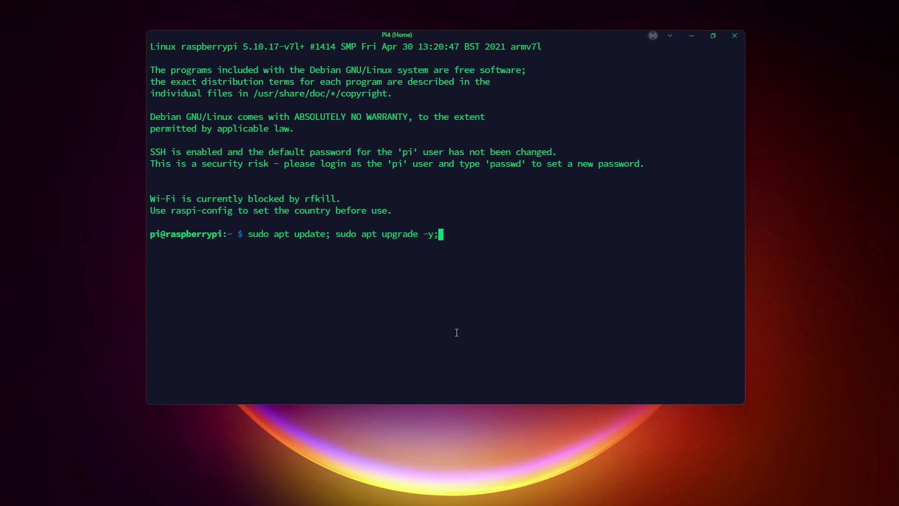
pyautogui.press('Return')
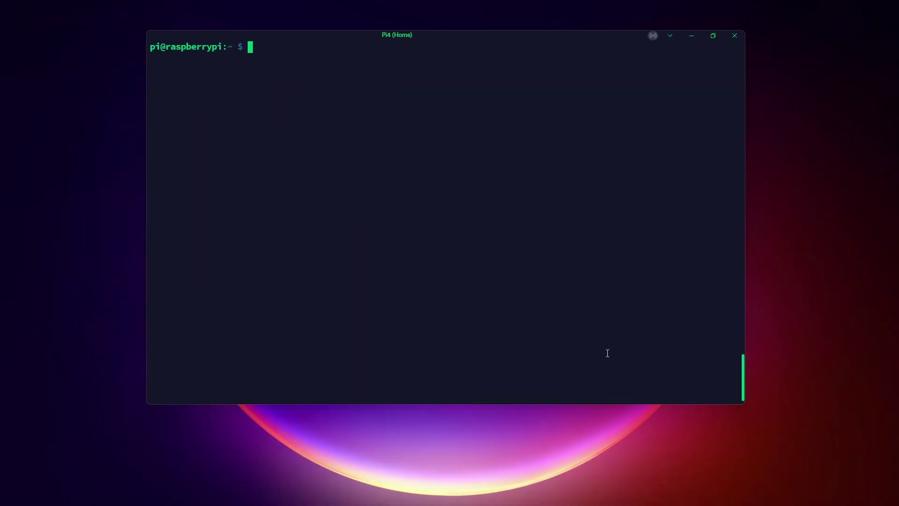
pyautogui.write('sudo nano /etc/apt/sources.list')
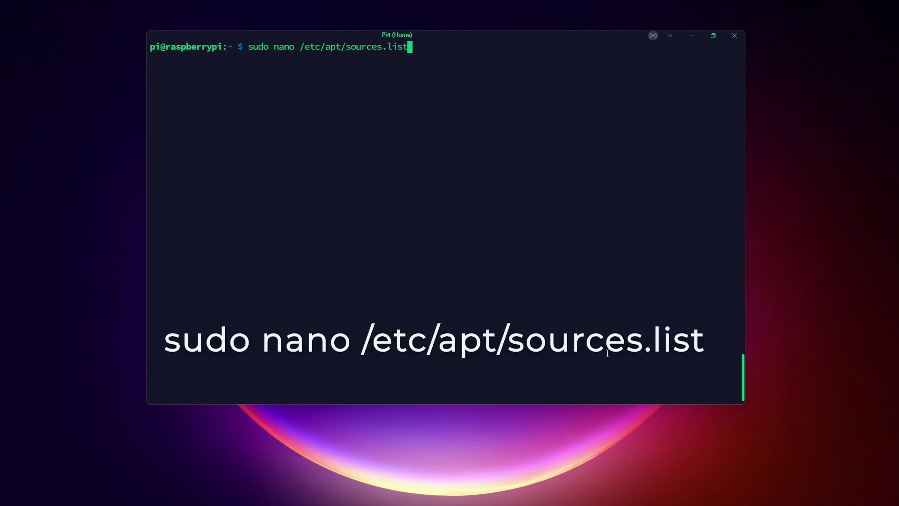
pyautogui.press('Return')
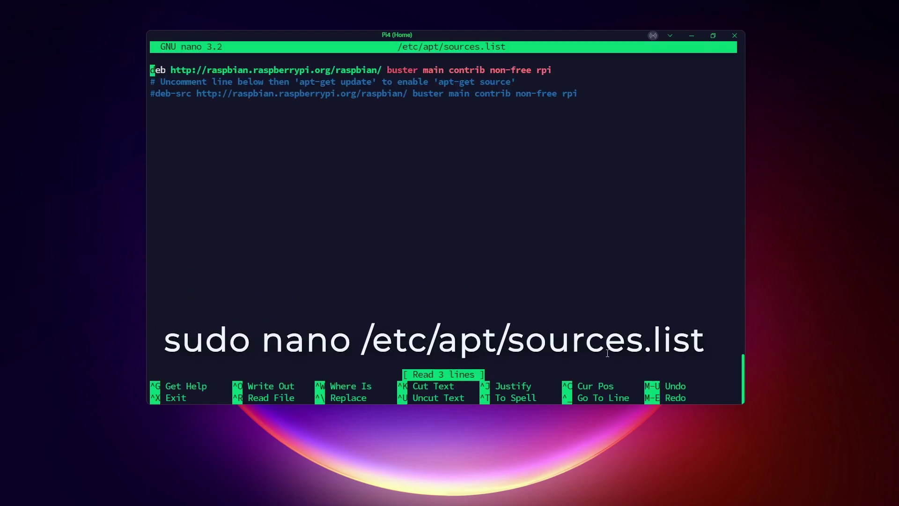
pyautogui.press('Right')
pyautogui.press('Right')
pyautogui.press('Right')
pyautogui.press('Right')
pyautogui.press('Right')
pyautogui.press('Right')
pyautogui.press('Right')
pyautogui.press('Right')
pyautogui.press('Right')
pyautogui.press('Right')
pyautogui.press('Right')
pyautogui.press('Right')
pyautogui.press('Right')
pyautogui.press('Right')
pyautogui.press('Right')
pyautogui.press('Right')
pyautogui.press('Right')
pyautogui.press('Right')
pyautogui.press('Right')
pyautogui.press('Right')
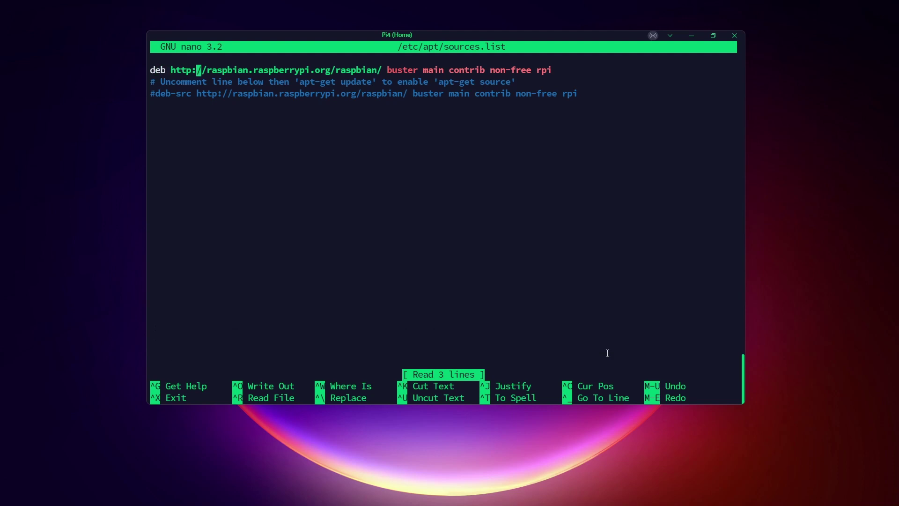
pyautogui.press('Right')
pyautogui.press('Right')
pyautogui.press('Right')
pyautogui.press('Right')
pyautogui.press('Right')
pyautogui.press('Right')
pyautogui.press('Right')
pyautogui.press('Right')
pyautogui.press('Right')
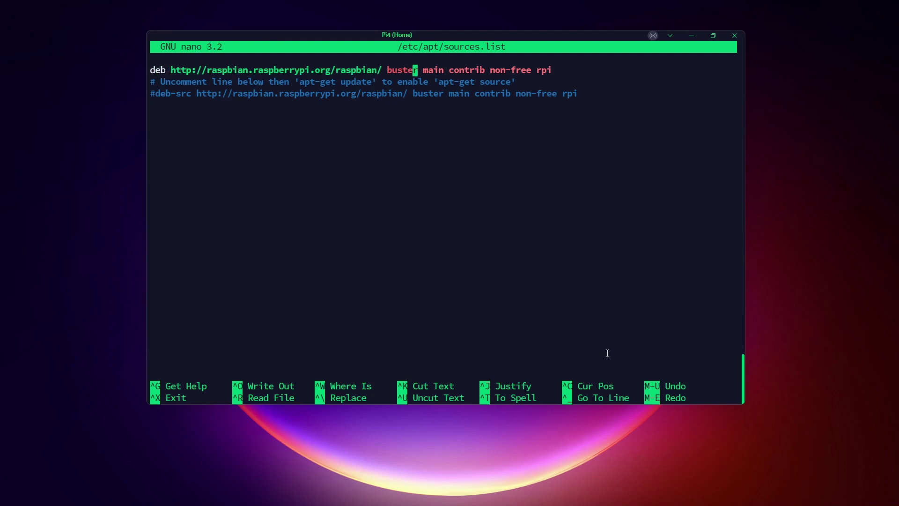
pyautogui.press('BackSpace')
pyautogui.press('BackSpace')
pyautogui.press('BackSpace')
pyautogui.press('BackSpace')
pyautogui.write('llseye')
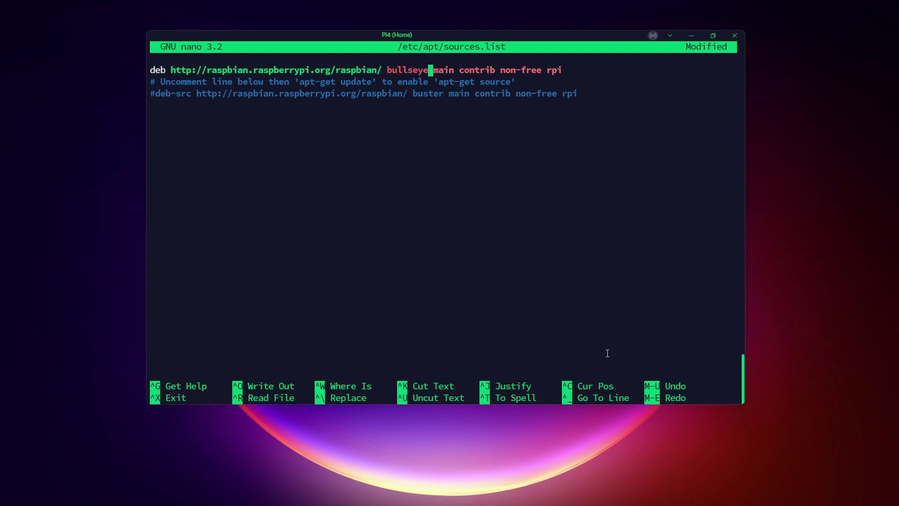
pyautogui.hotkey('ctrl', 'o')
pyautogui.press('Return')
pyautogui.hotkey('ctrl', 'x')
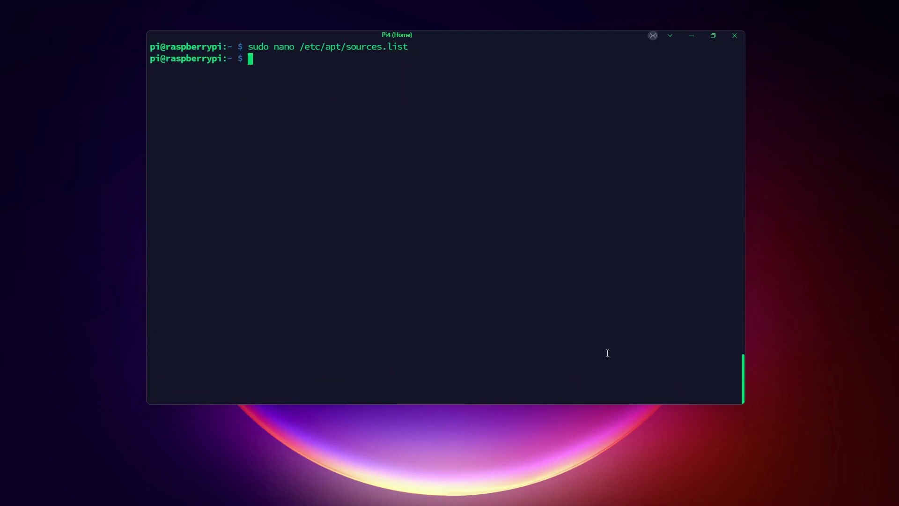
# - Run sudo apt update to fetch the bullseye package lists
pyautogui.press('Return')
pyautogui.write('sudo apt u')
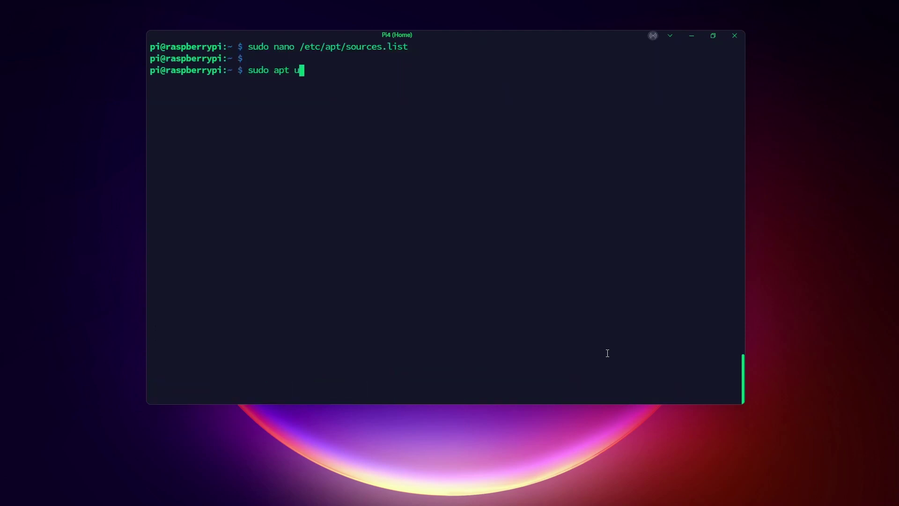
pyautogui.write('pdate')
pyautogui.press('Return')
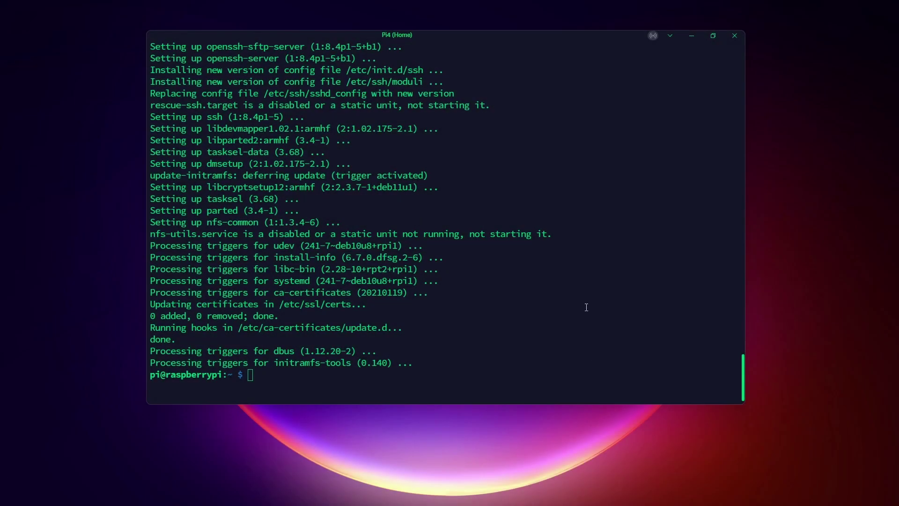
# - Check /etc/debian_version and copy the reported 11.2 version
pyautogui.click(586, 307)
pyautogui.press('Return')
pyautogui.press('Return')
pyautogui.write('cat /etc/debian_version')
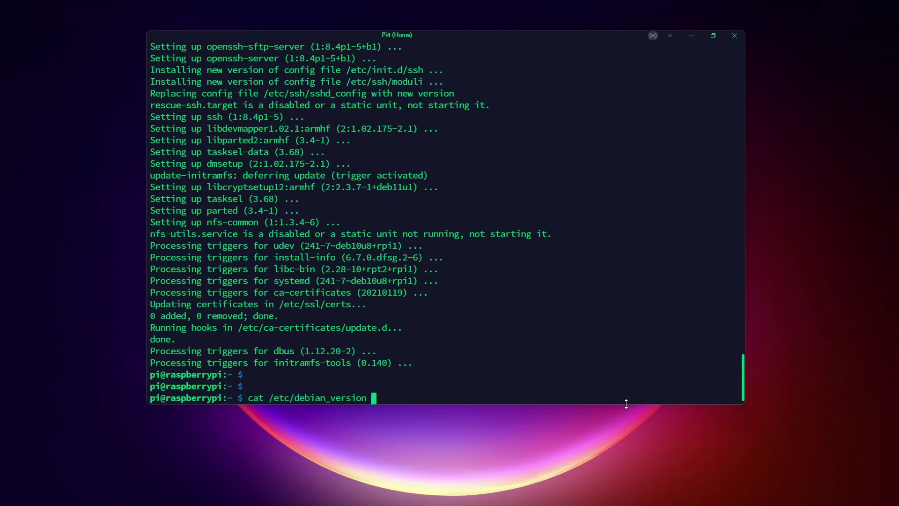
pyautogui.press('Return')
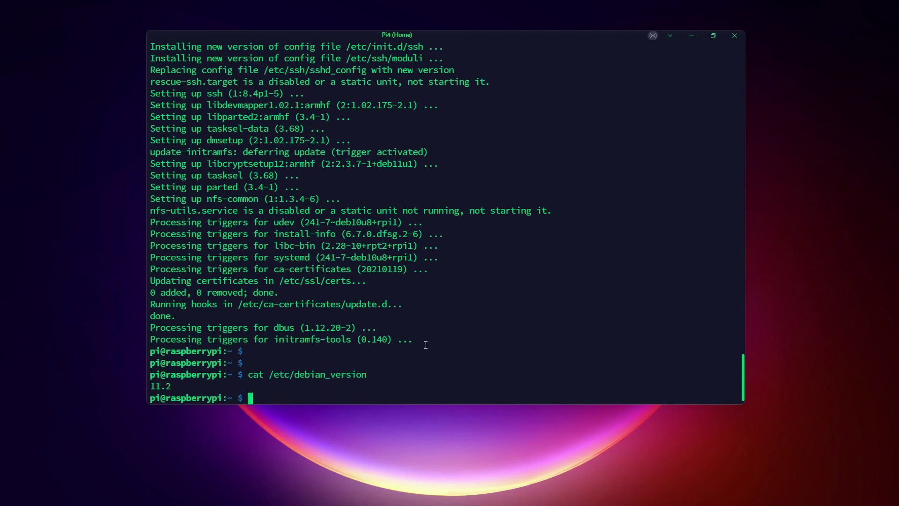
pyautogui.doubleClick(160, 388)
pyautogui.hotkey('ctrl', 'c')
# - Reboot the Pi with sudo reboot, then run sudo apt full-upgrade
pyautogui.press('Return')
pyautogui.press('Return')
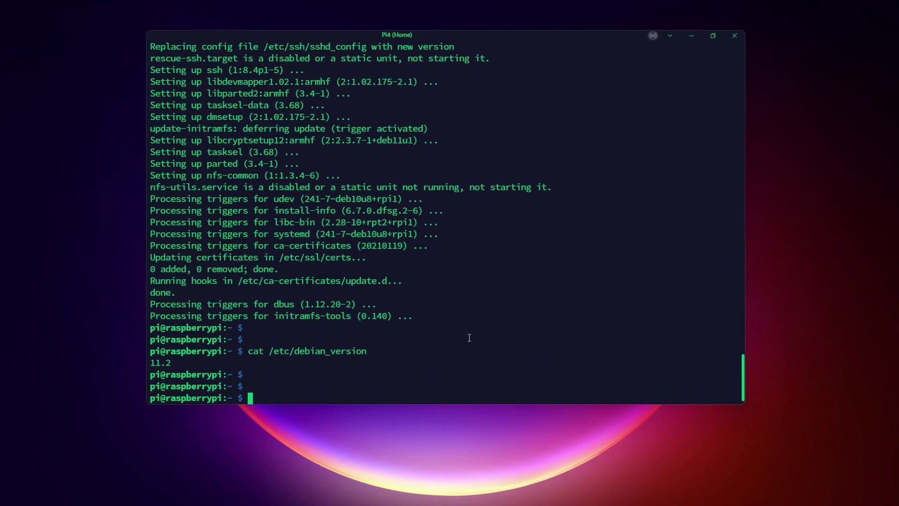
pyautogui.write('sudo reboot')
pyautogui.press('Return')
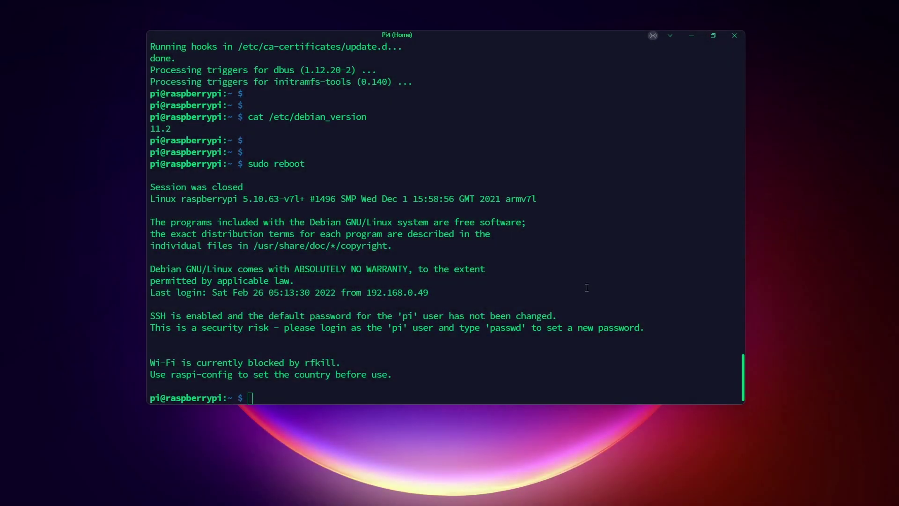
pyautogui.write('sudo apt full-upgrade')
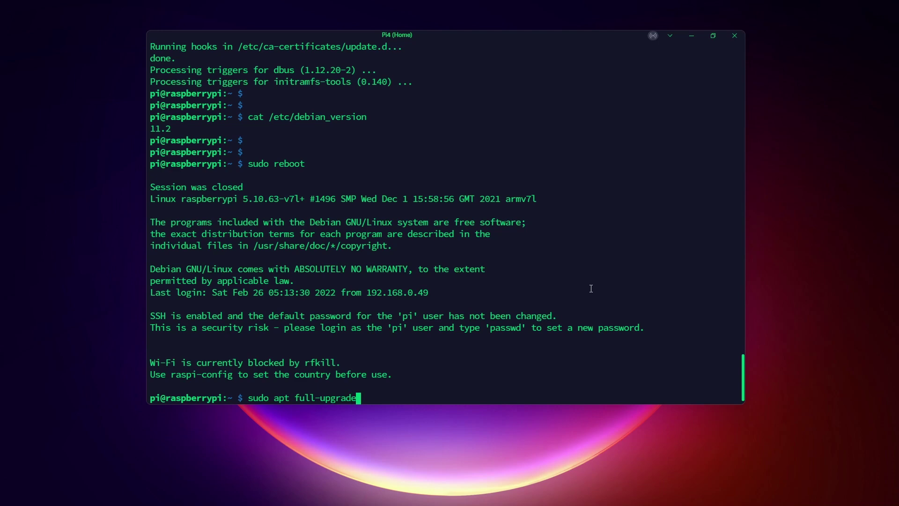
pyautogui.press('Return')
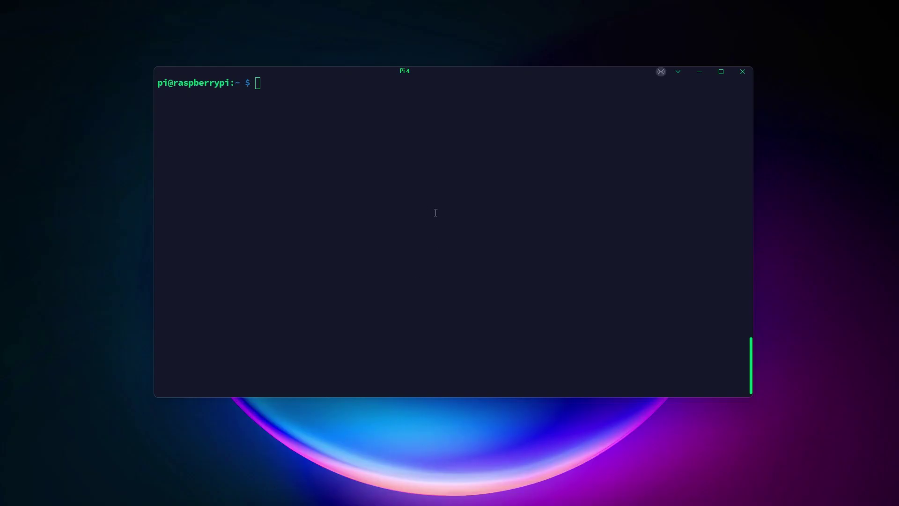
# - Run sudo apt update, then type and clear an ssh address in the Termius hosts search
pyautogui.write('sudo apt update')
pyautogui.press('Return')
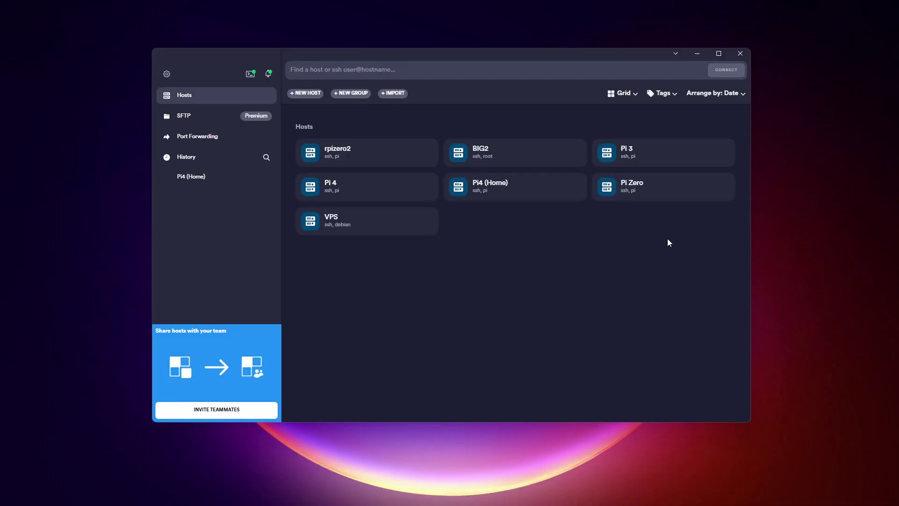
pyautogui.click(482, 182)
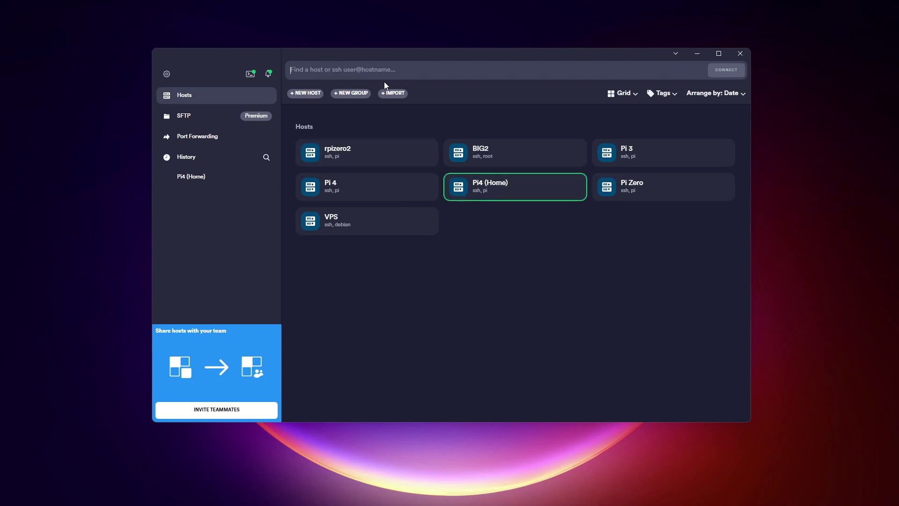
pyautogui.write('ssh pi@192.1')
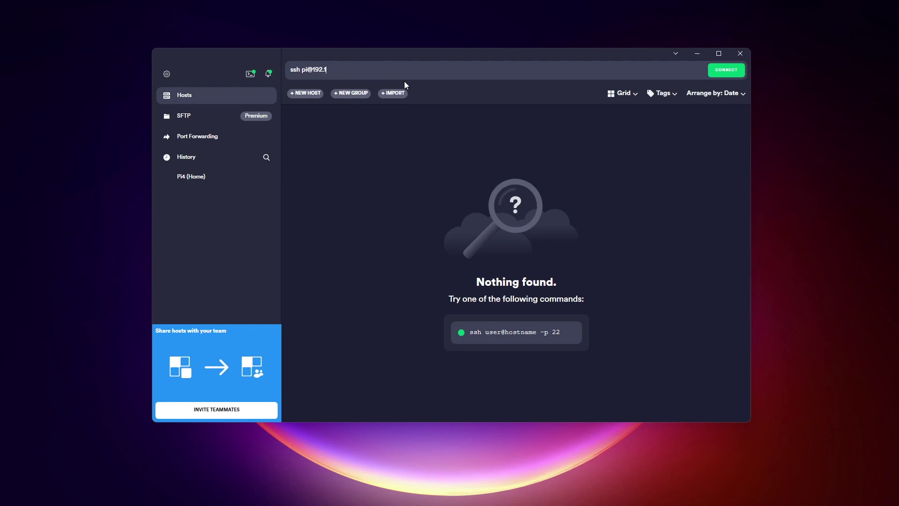
pyautogui.write('68.1.2')
pyautogui.tripleClick(331, 78)
pyautogui.press('BackSpace')
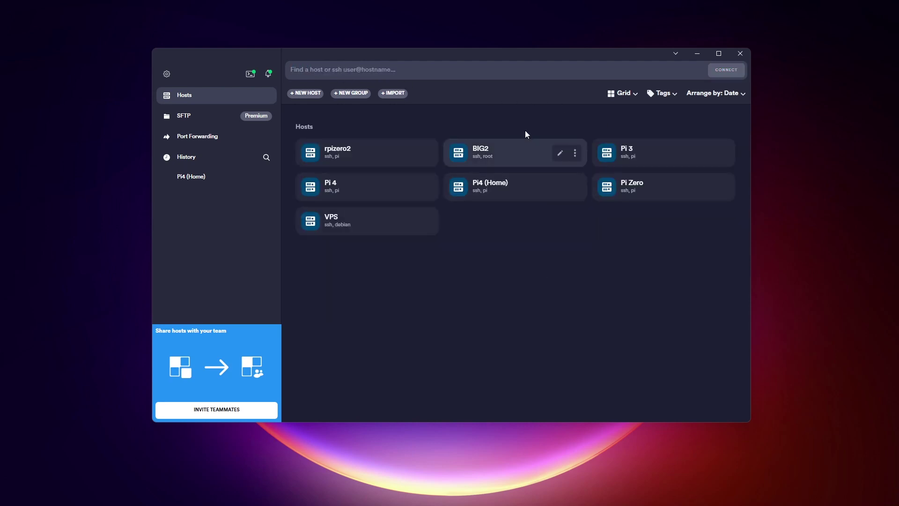
# - Open and discard a new host form, then connect to the Pi4 (Home) host
pyautogui.click(309, 93)
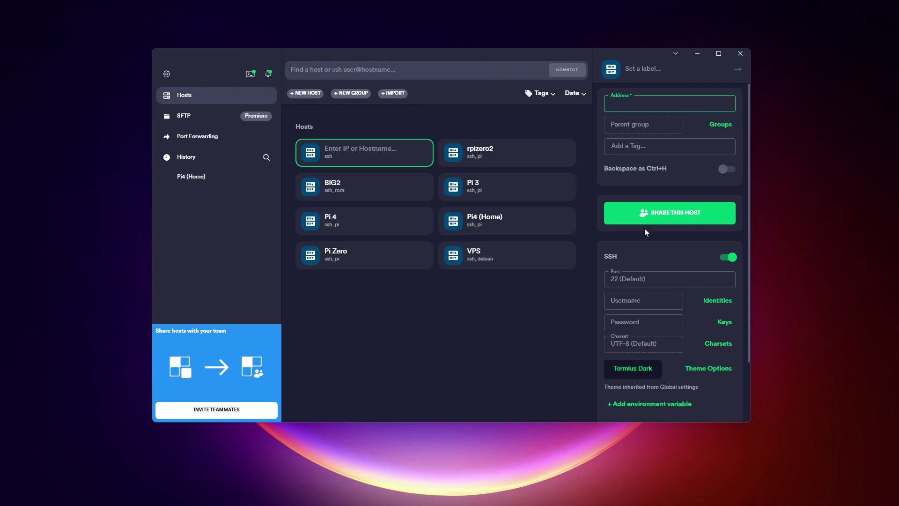
pyautogui.scroll(-2, 640, 375)
pyautogui.scroll(2, 671, 159)
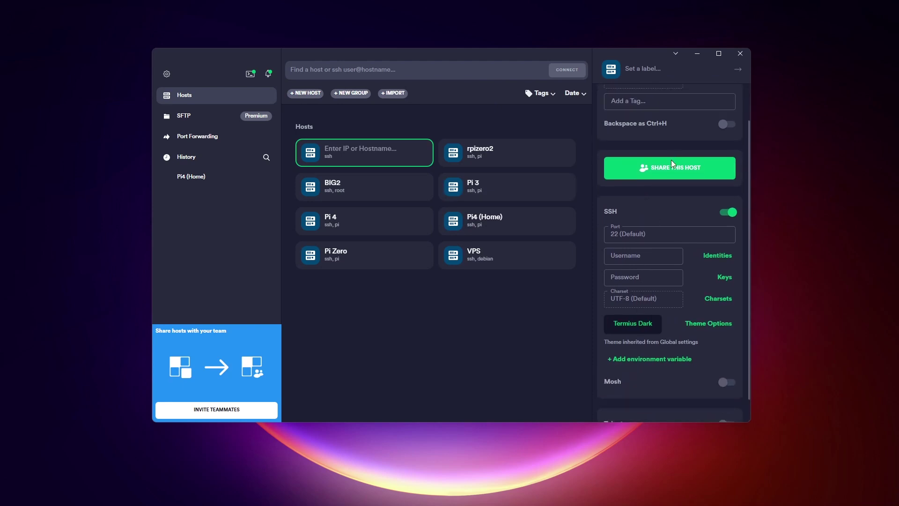
pyautogui.click(412, 121)
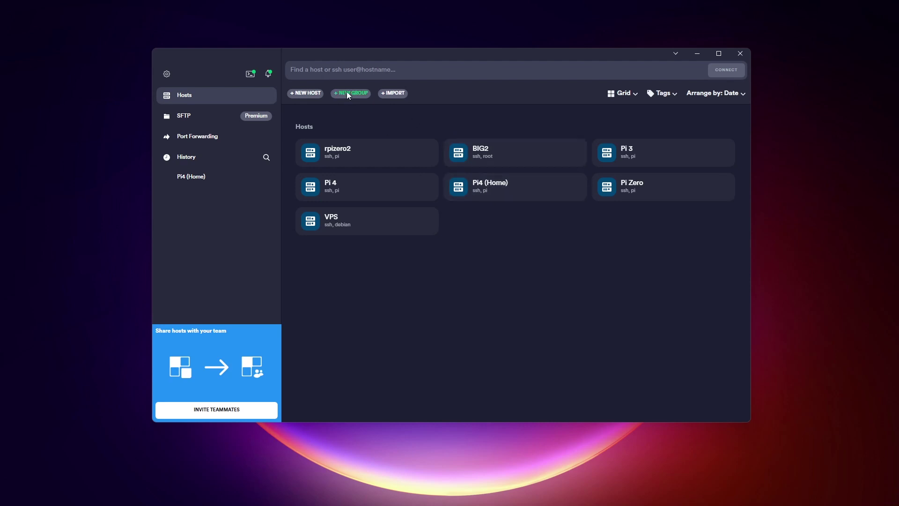
pyautogui.doubleClick(515, 190)
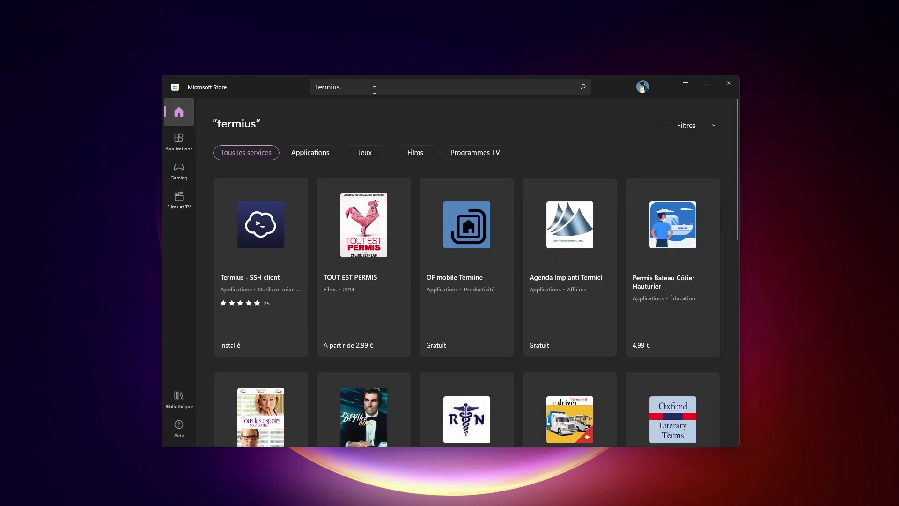
# - Open the Termius - SSH client tile from the termius search results
pyautogui.click(272, 220)
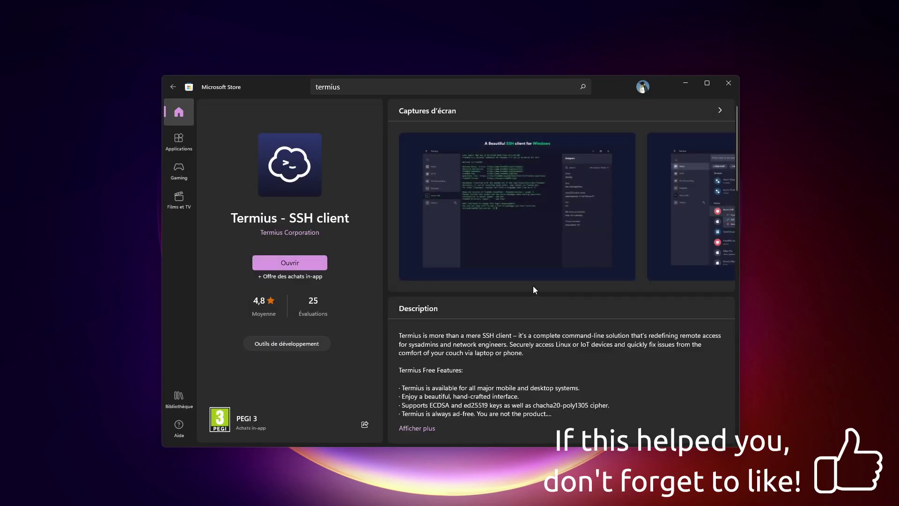
pyautogui.scroll(-8, 533, 285)
pyautogui.scroll(8, 543, 249)
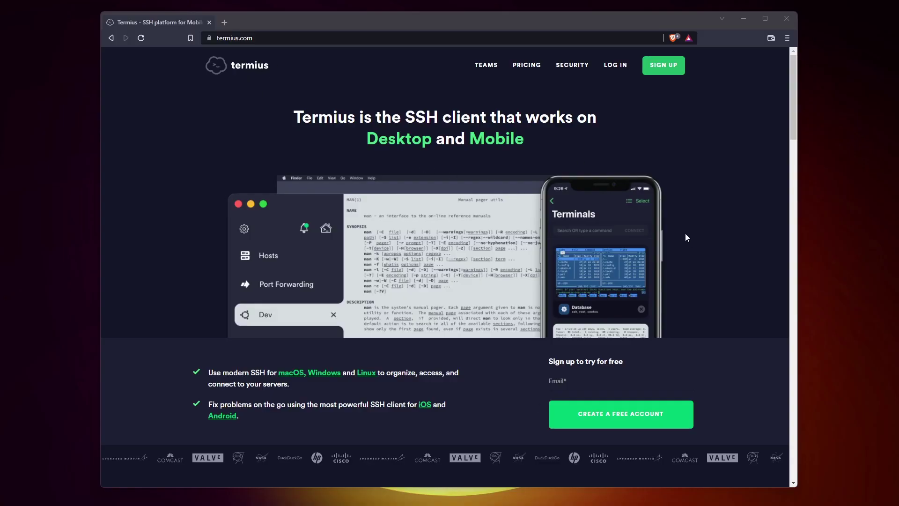
pyautogui.scroll(-10, 682, 234)
pyautogui.scroll(-7, 457, 256)
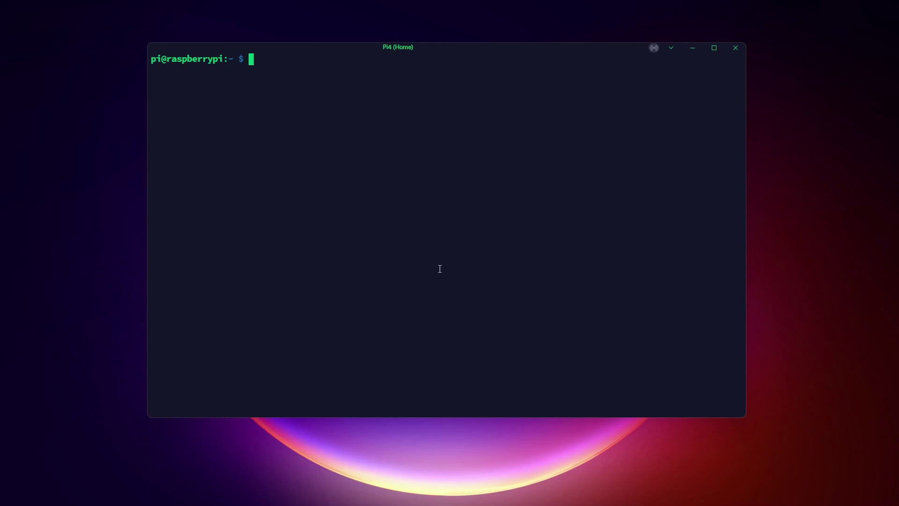
# - Check the apt archive cache size with du -h, then run sudo apt autoclean
pyautogui.write('sudo du -h /var/ca')
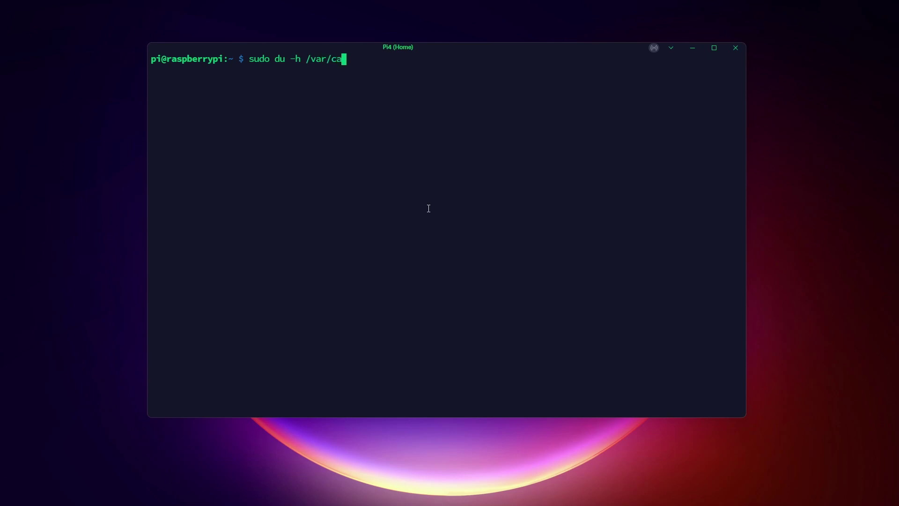
pyautogui.write('che/apt/archives/')
pyautogui.press('Return')
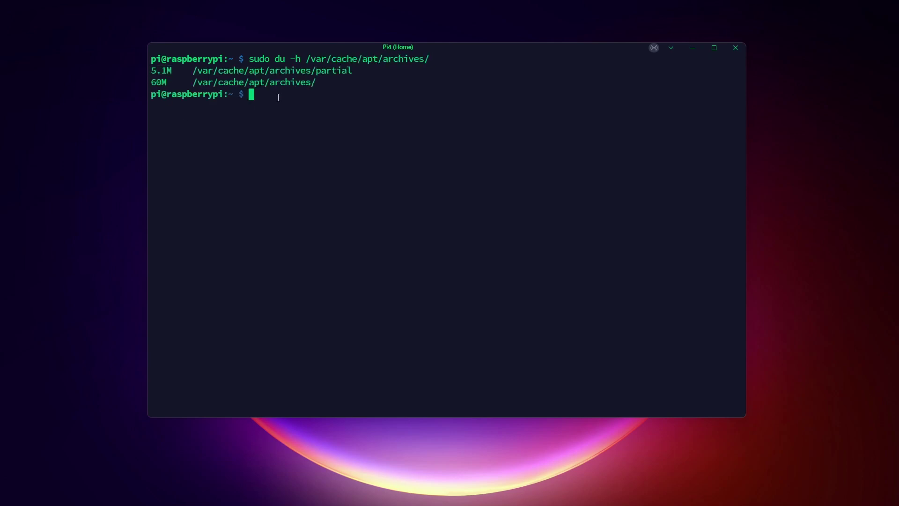
pyautogui.press('Return')
pyautogui.press('Return')
pyautogui.write('sudo ')
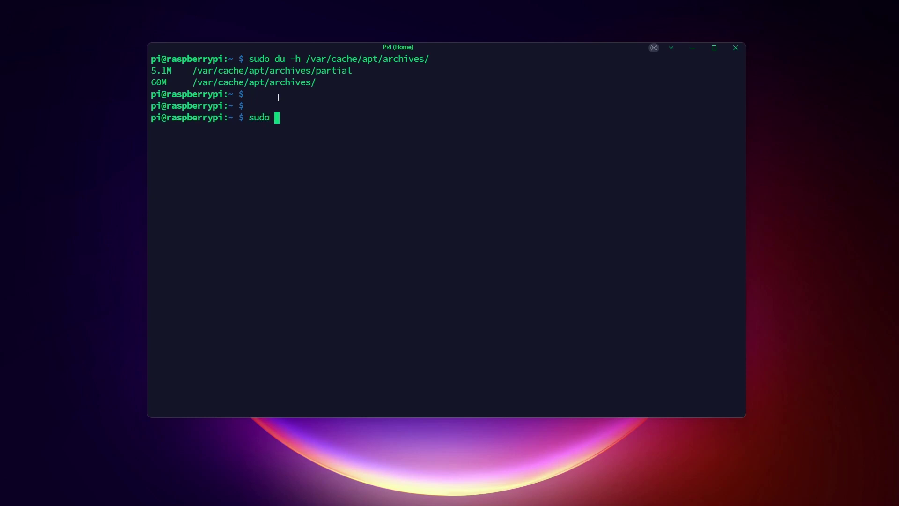
pyautogui.write('apt autoclean')
pyautogui.press('Return')
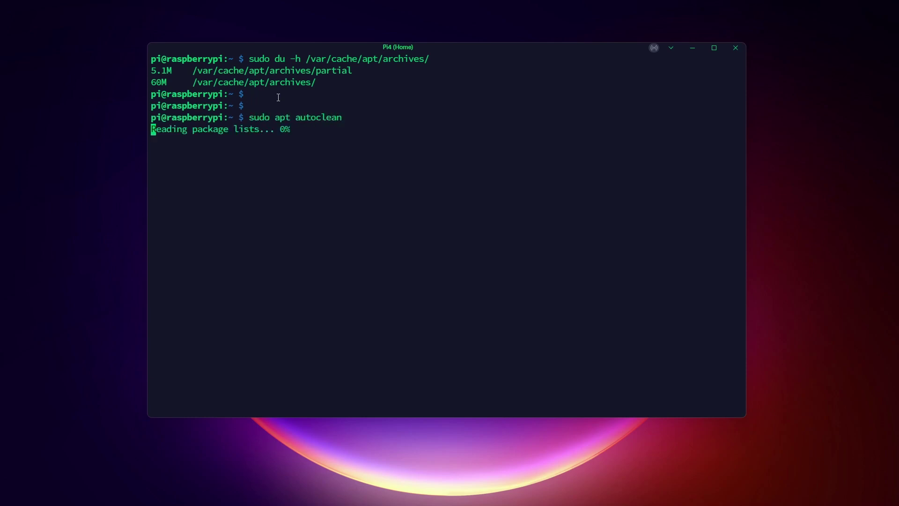
pyautogui.press('Return')
# - Recheck the cache size (still 60M) and list the .deb files in /var/cache/apt/archives/
pyautogui.press('Return')
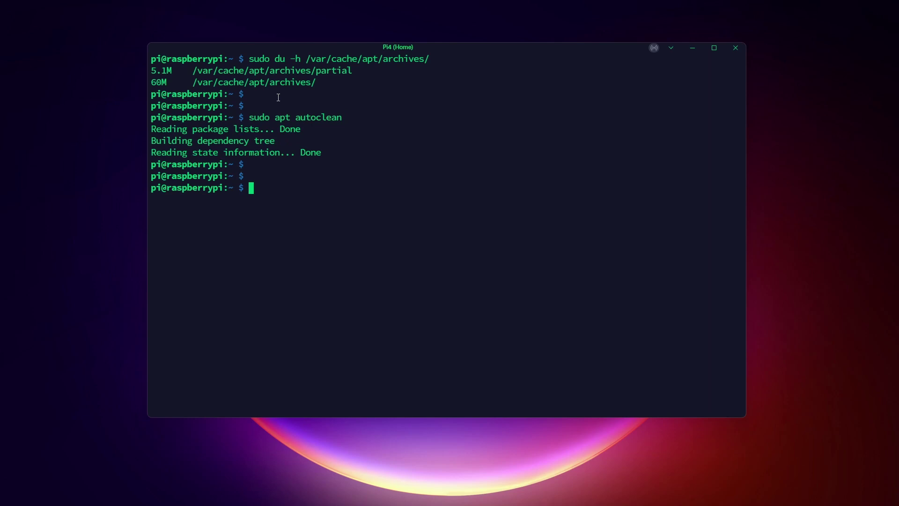
pyautogui.press('Up')
pyautogui.press('Up')
pyautogui.press('Return')
pyautogui.press('Return')
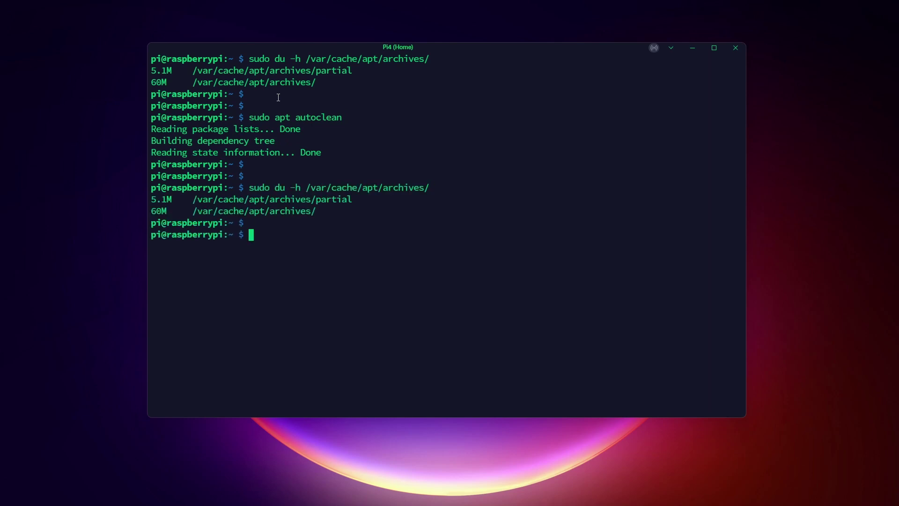
pyautogui.write('sudo ls /var/ca')
pyautogui.press('Tab')
pyautogui.write('a')
pyautogui.press('Tab')
pyautogui.write('ar')
pyautogui.press('Tab')
pyautogui.press('Return')
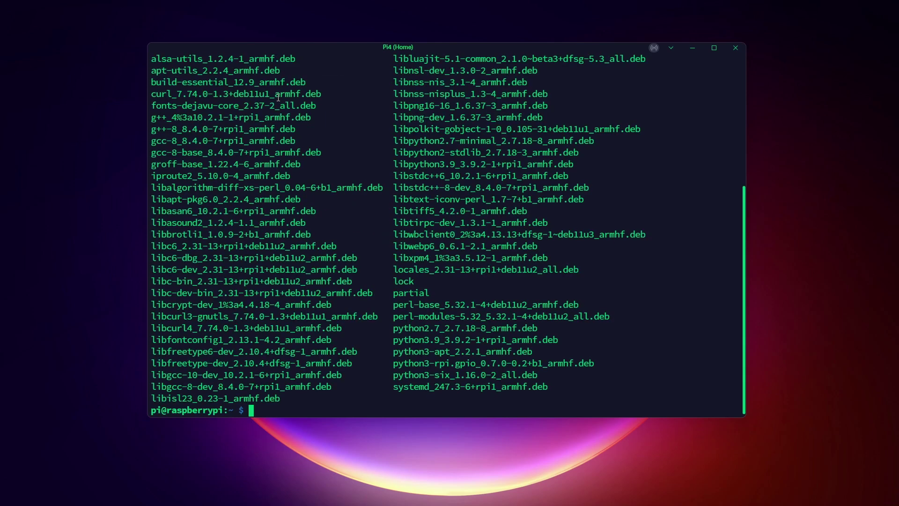
pyautogui.press('Return')
pyautogui.press('Return')
# - Run sudo apt autoremove, copy the package list and 27.0 MB figure, and confirm removal
pyautogui.hotkey('ctrl', 'l')
pyautogui.write('sudo apt au')
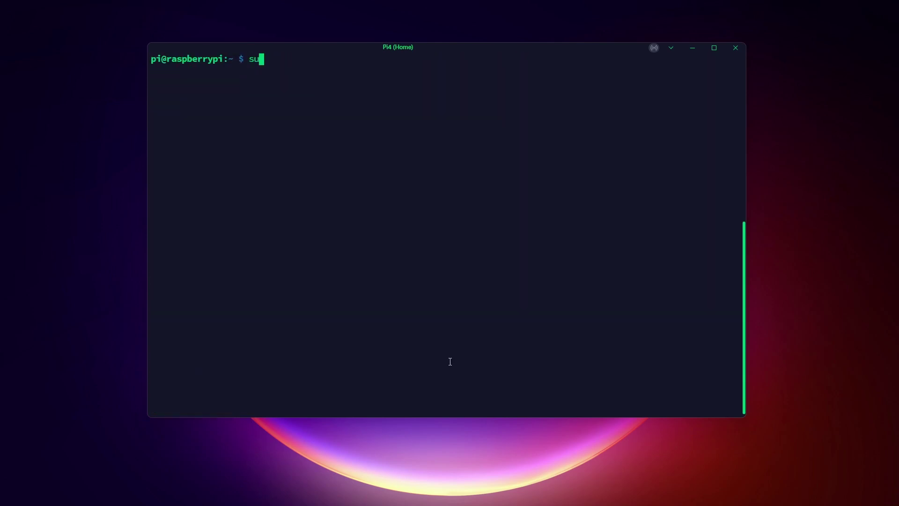
pyautogui.write('toremove')
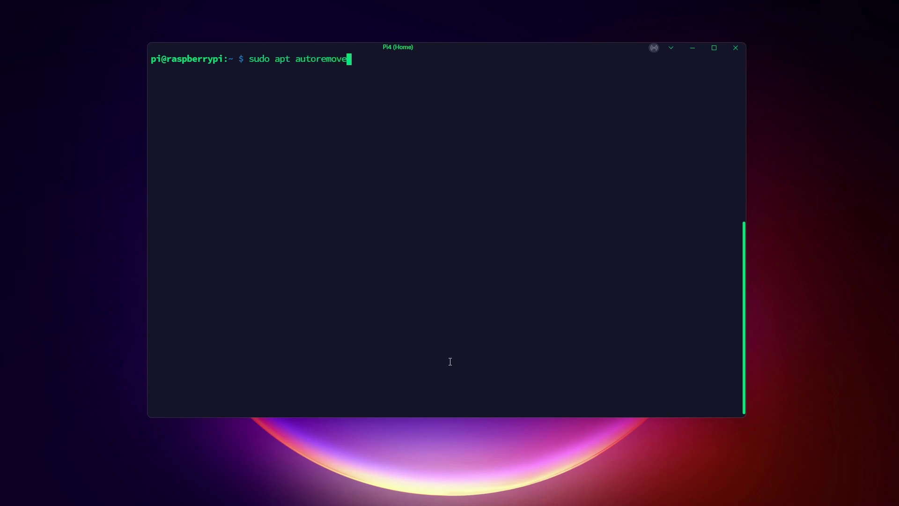
pyautogui.press('Return')
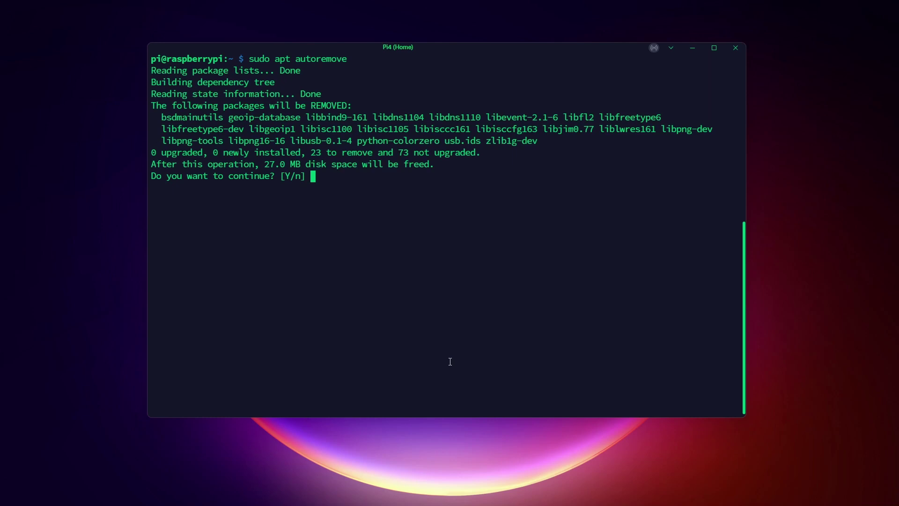
pyautogui.moveTo(180, 119); pyautogui.dragTo(538, 141)
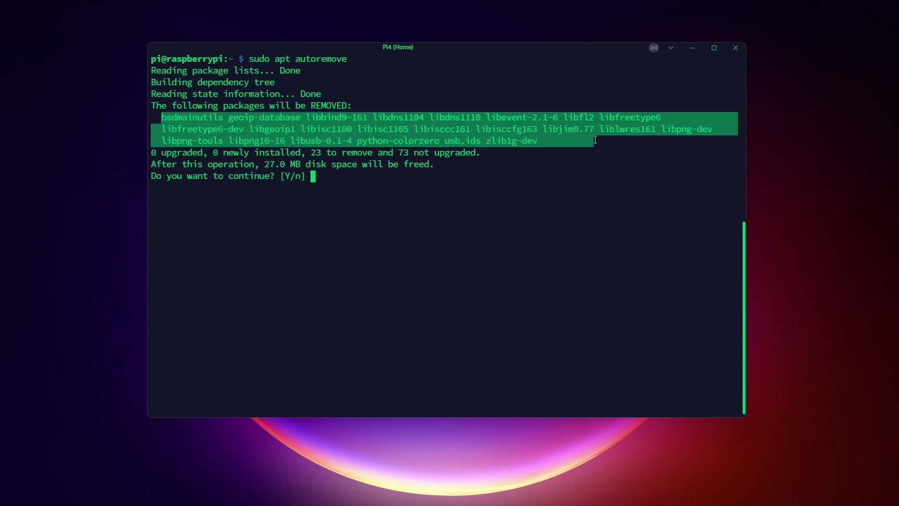
pyautogui.hotkey('ctrl', 'c')
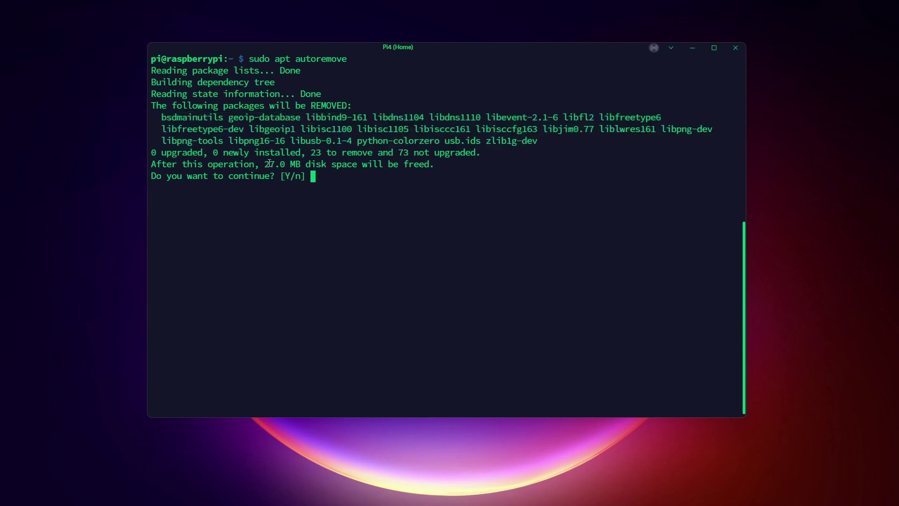
pyautogui.moveTo(269, 164); pyautogui.dragTo(431, 165)
pyautogui.hotkey('ctrl', 'c')
pyautogui.press('Return')
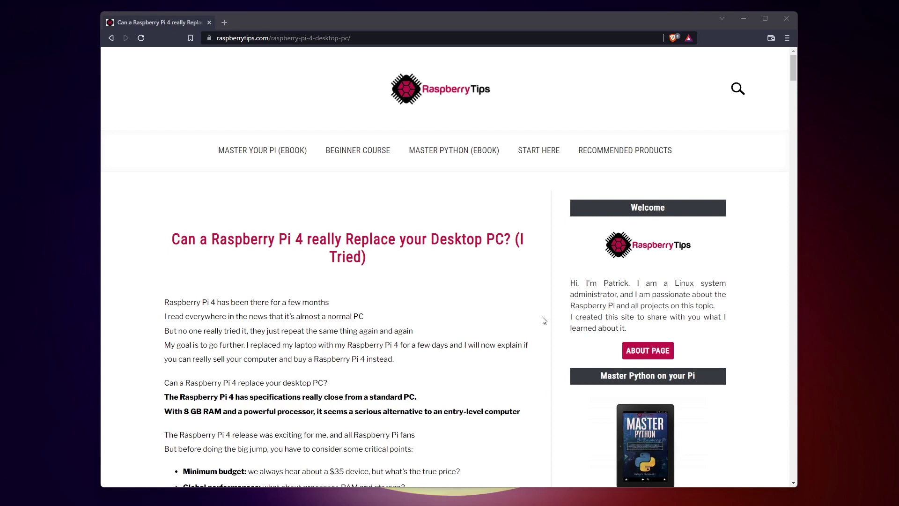
# - Scroll down the Pi 4 desktop-replacement article until the My setup section appears
pyautogui.scroll(-1, 536, 319)
pyautogui.scroll(-1, 539, 318)
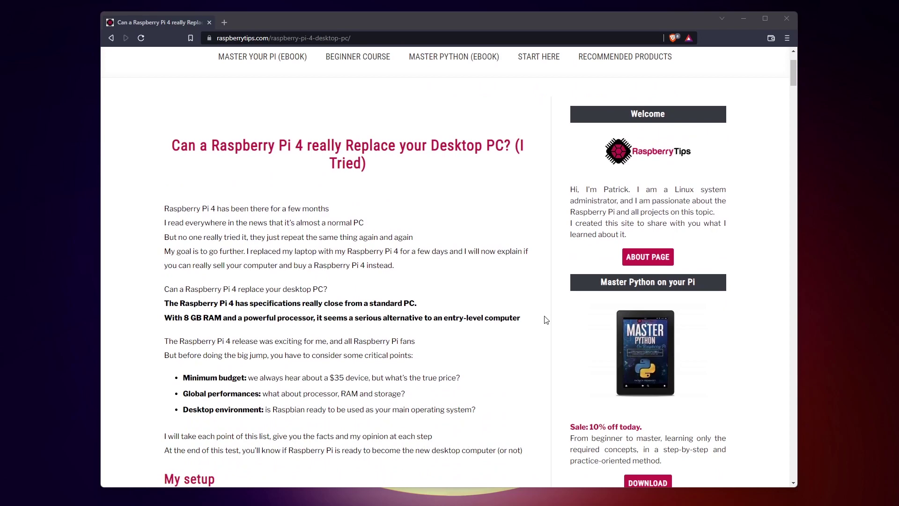
pyautogui.scroll(-1, 543, 317)
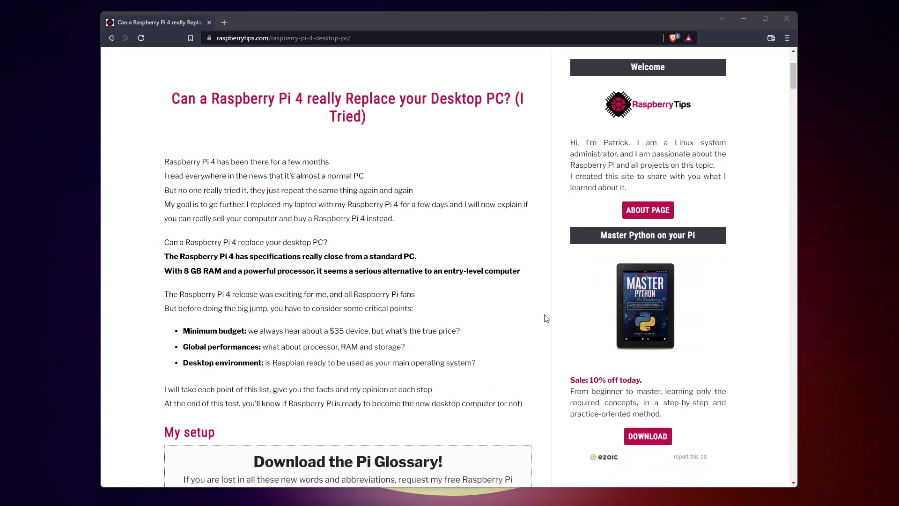
pyautogui.scroll(-3, 546, 318)
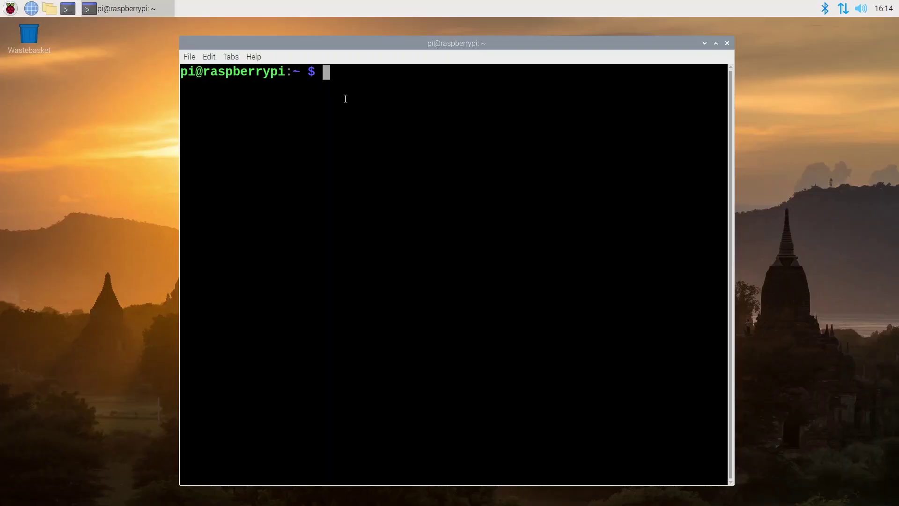
# - Run sudo tasksel and move through the desktop environment list to the GNOME entry
pyautogui.write('sudo')
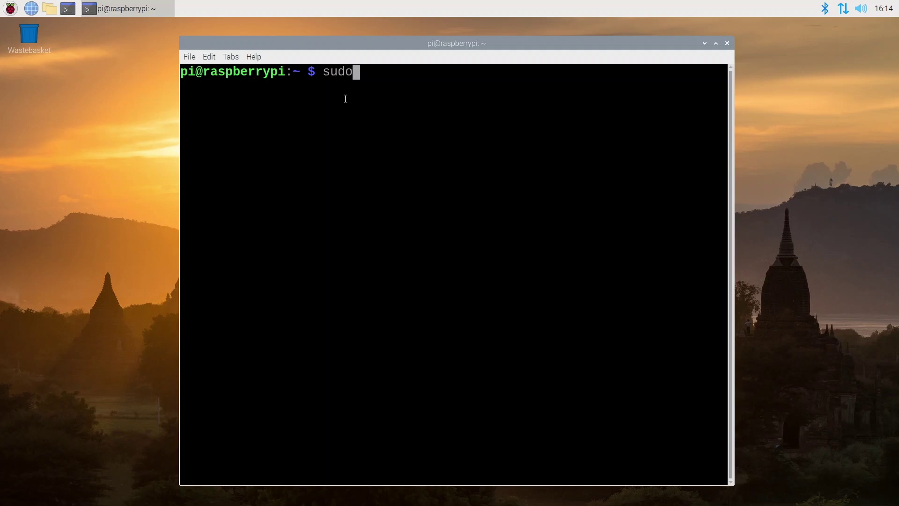
pyautogui.write(' tasksel')
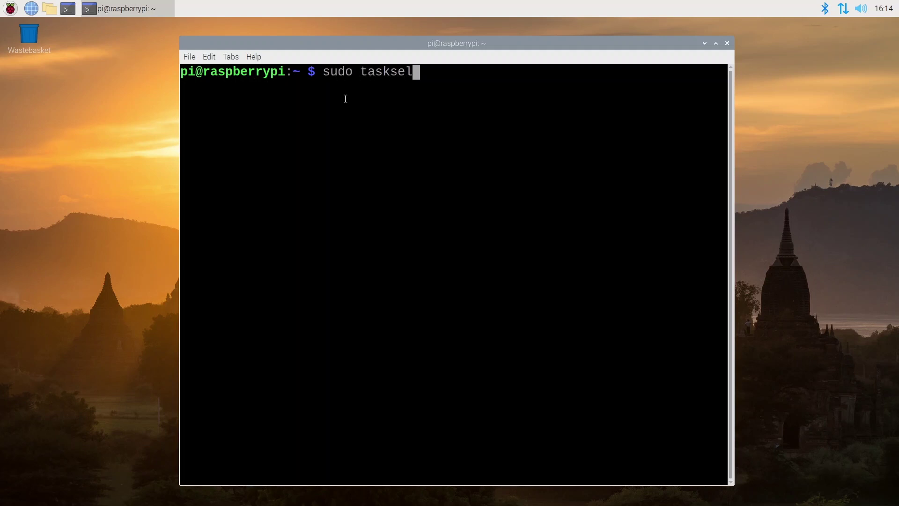
pyautogui.press('Return')
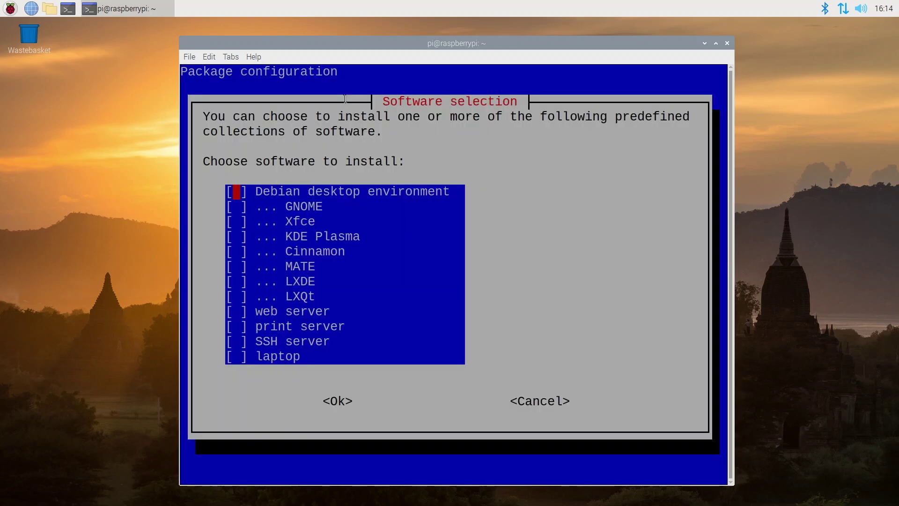
pyautogui.press('Down')
pyautogui.press('Down')
pyautogui.press('Down')
pyautogui.press('Down')
pyautogui.press('Up')
pyautogui.press('Up')
pyautogui.press('Up')
pyautogui.press('Up')
pyautogui.press('Down')
pyautogui.press('Down')
pyautogui.press('Down')
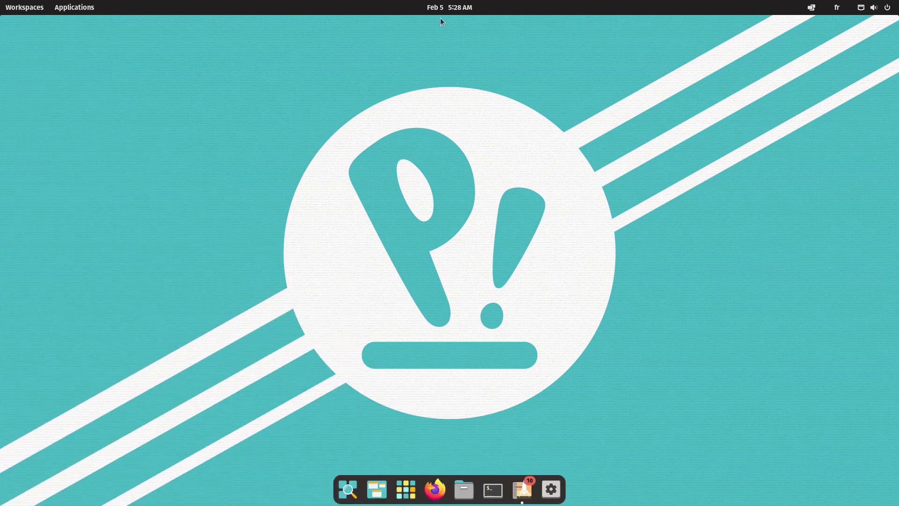
pyautogui.click(440, 8)
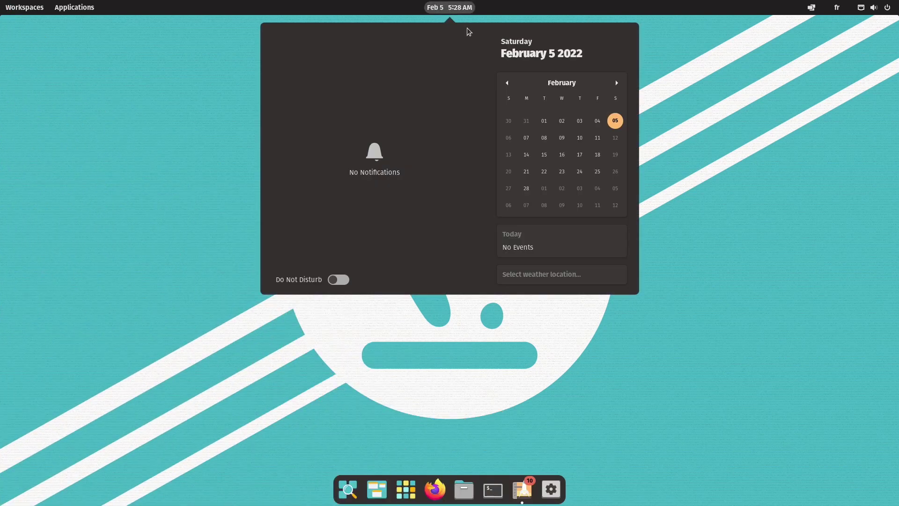
pyautogui.click(753, 197)
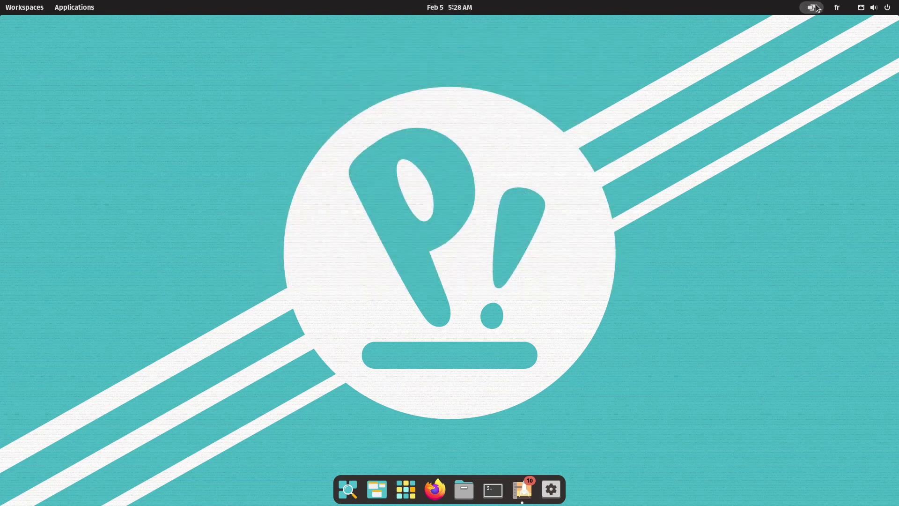
pyautogui.click(817, 6)
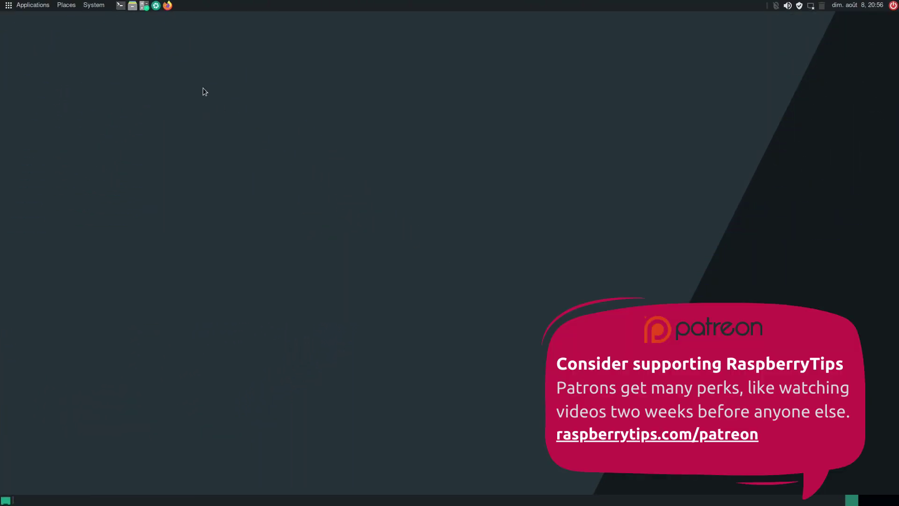
# - Browse the MATE top panel's Applications, Places and System menus in Manjaro ARM
pyautogui.click(44, 6)
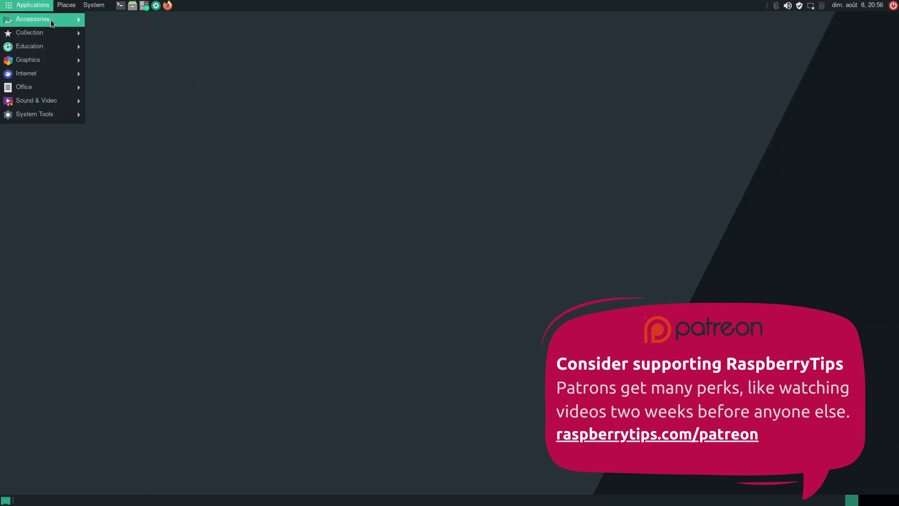
pyautogui.moveTo(50, 21)
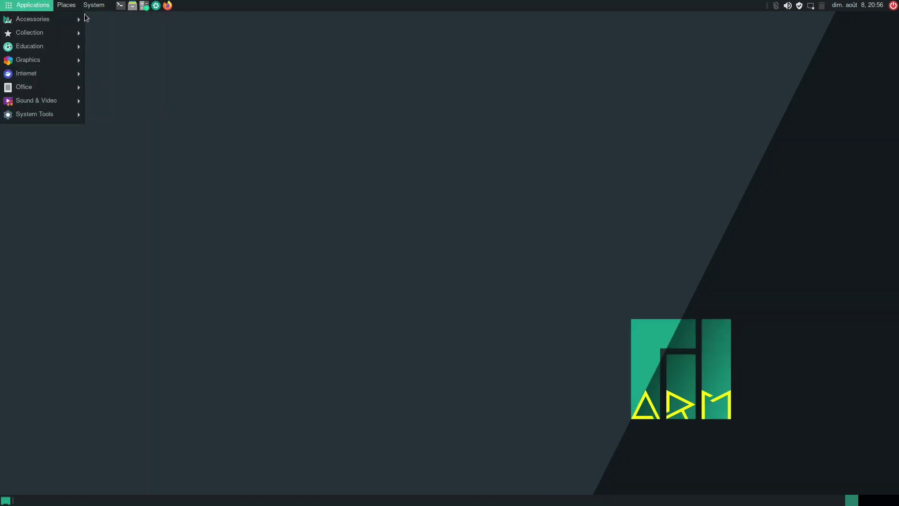
pyautogui.click(85, 18)
pyautogui.click(73, 6)
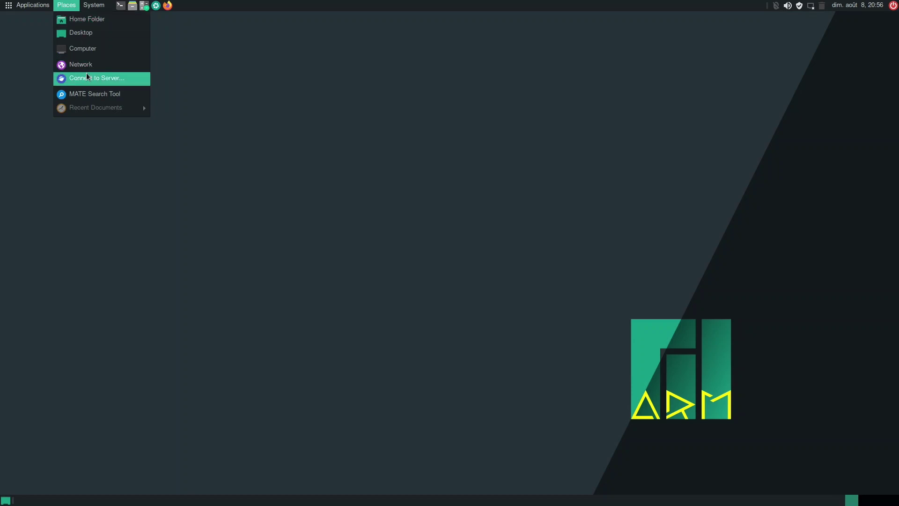
pyautogui.moveTo(92, 6)
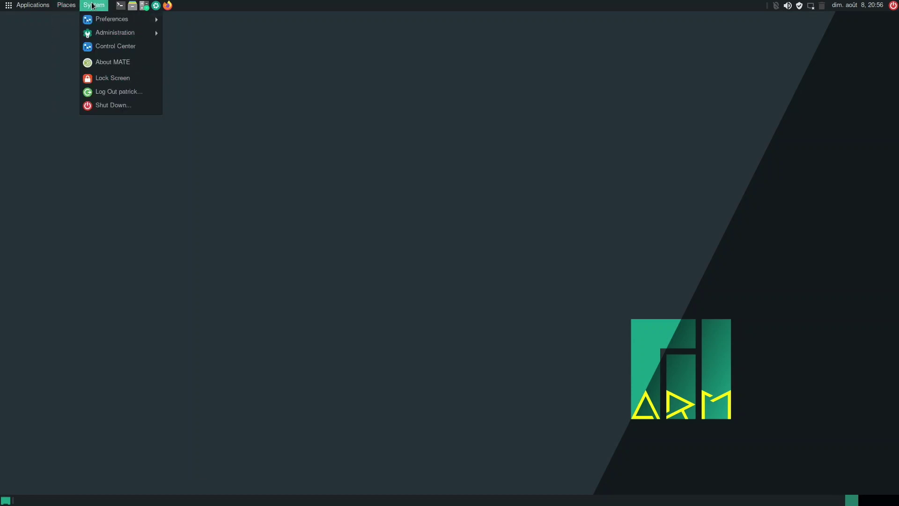
pyautogui.moveTo(102, 23)
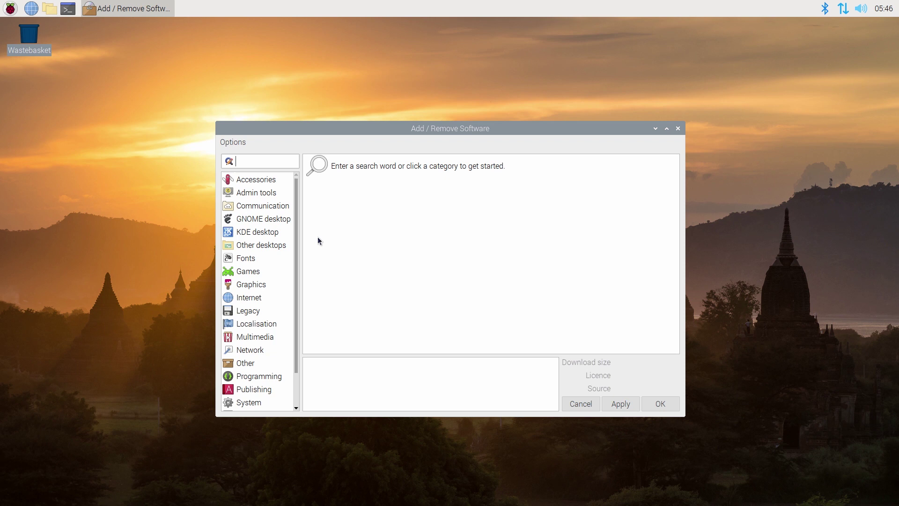
# - Browse Admin tools, search packages for qmmp, then select the NodeSource curl command
pyautogui.click(261, 193)
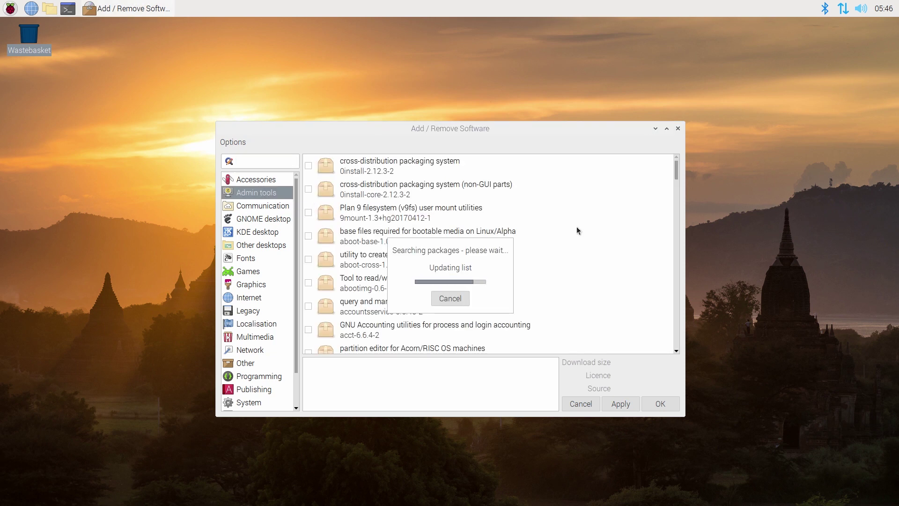
pyautogui.moveTo(677, 174)
pyautogui.mouseDown()
pyautogui.moveTo(677, 253)
pyautogui.moveTo(677, 171)
pyautogui.moveTo(689, 162)
pyautogui.mouseUp()
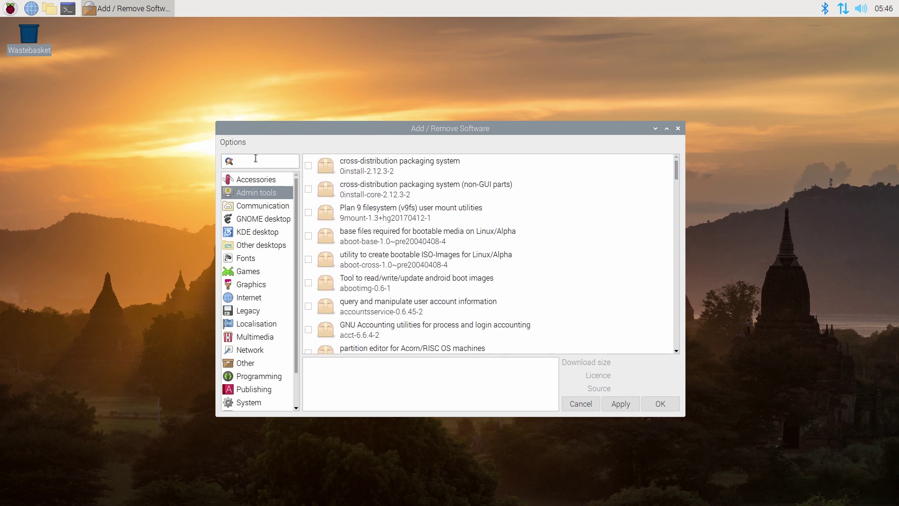
pyautogui.write('qmmp')
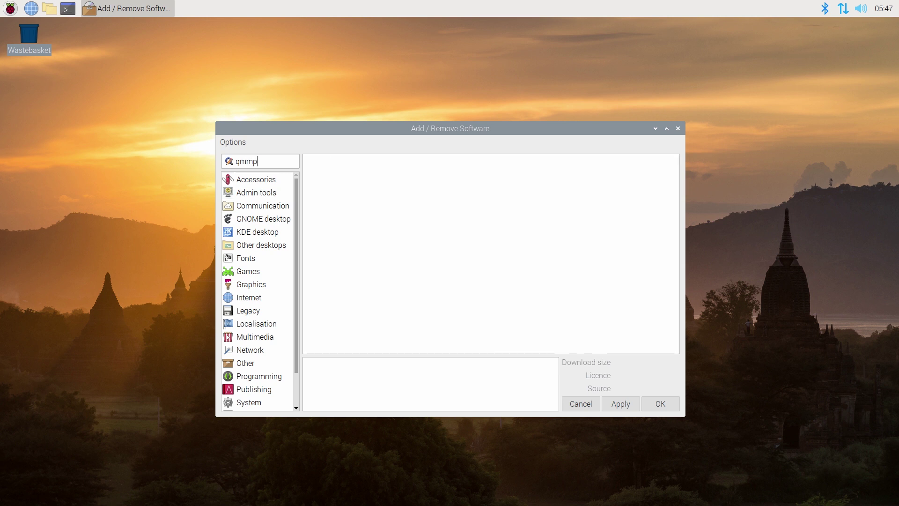
pyautogui.press('Return')
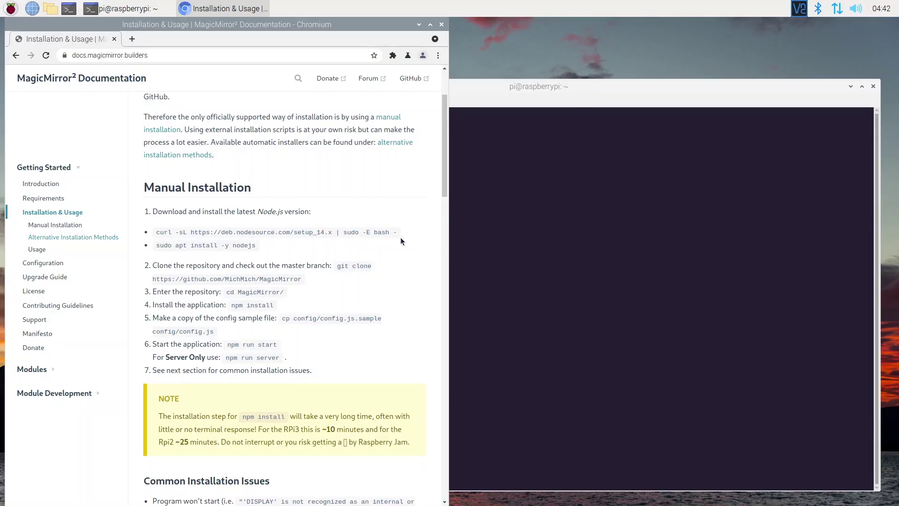
pyautogui.moveTo(401, 234); pyautogui.dragTo(155, 235)
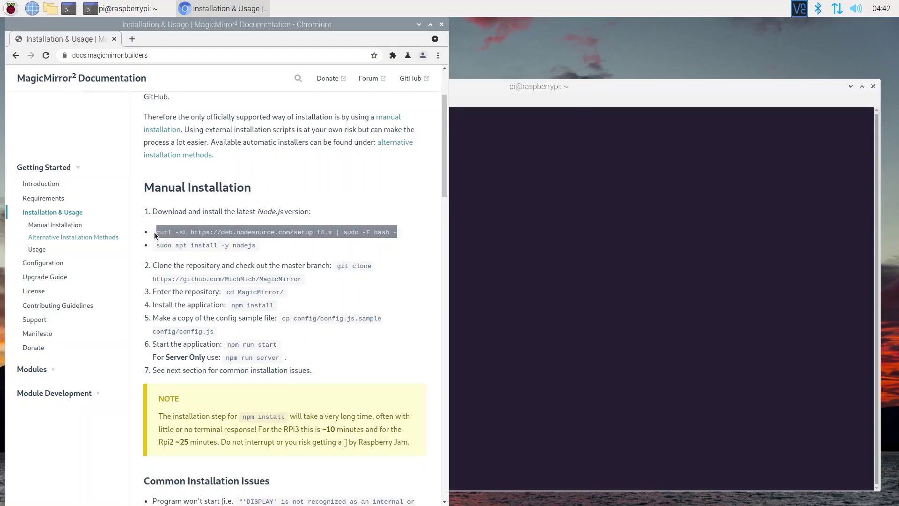
# - Paste and run the NodeSource curl setup command, then the Docker install script, in the terminal
pyautogui.rightClick(179, 232)
pyautogui.click(216, 240)
pyautogui.click(476, 184)
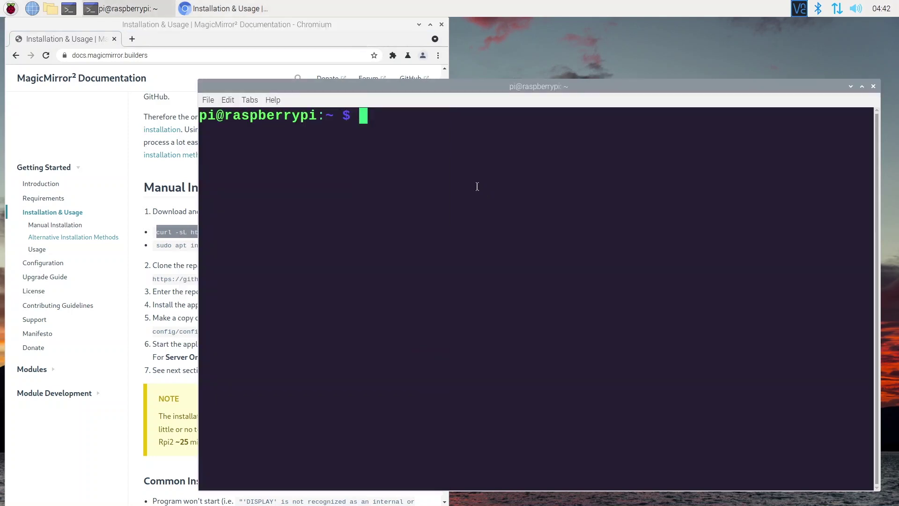
pyautogui.rightClick(466, 174)
pyautogui.click(489, 223)
pyautogui.press('Return')
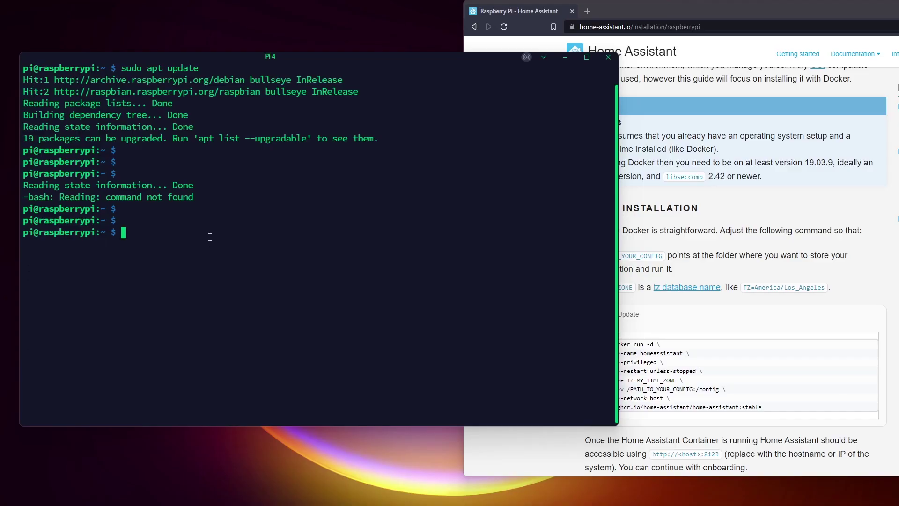
pyautogui.hotkey('ctrl', 'v')
pyautogui.press('Return')
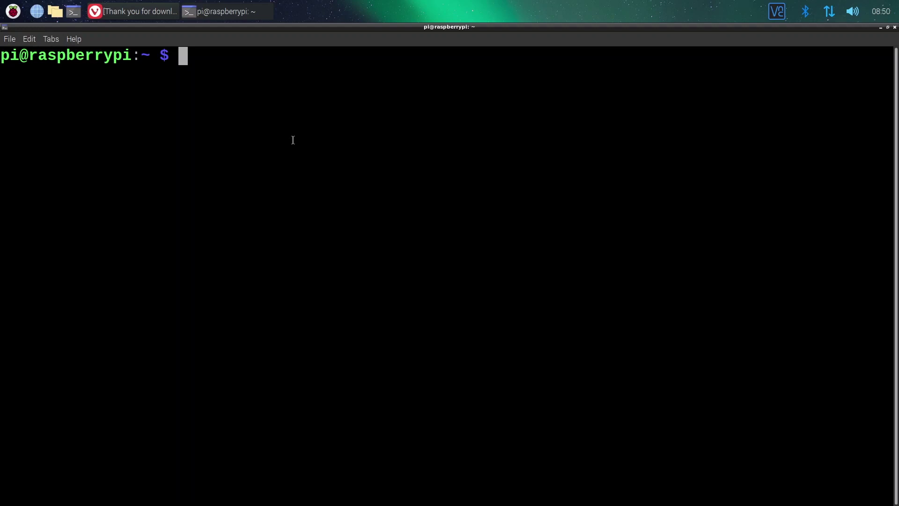
# - Extract the PyCharm archive in Downloads with tar -zxvf
pyautogui.write('cd Downloads')
pyautogui.press('Return')
pyautogui.write('tar -zxvf p')
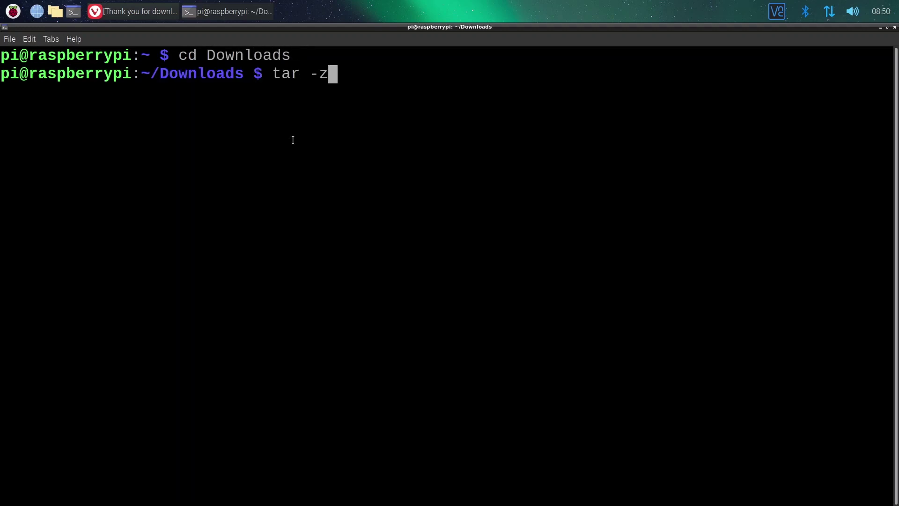
pyautogui.press('Tab')
pyautogui.press('Return')
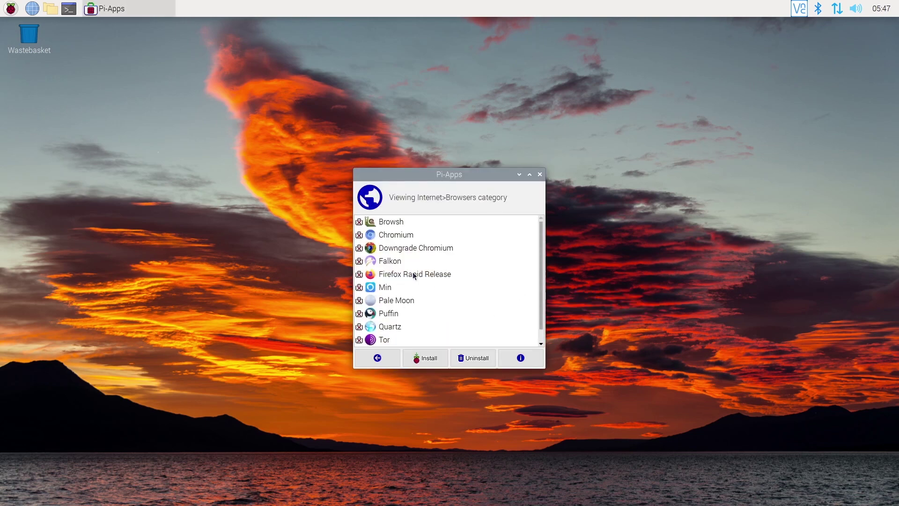
pyautogui.click(413, 271)
pyautogui.click(415, 263)
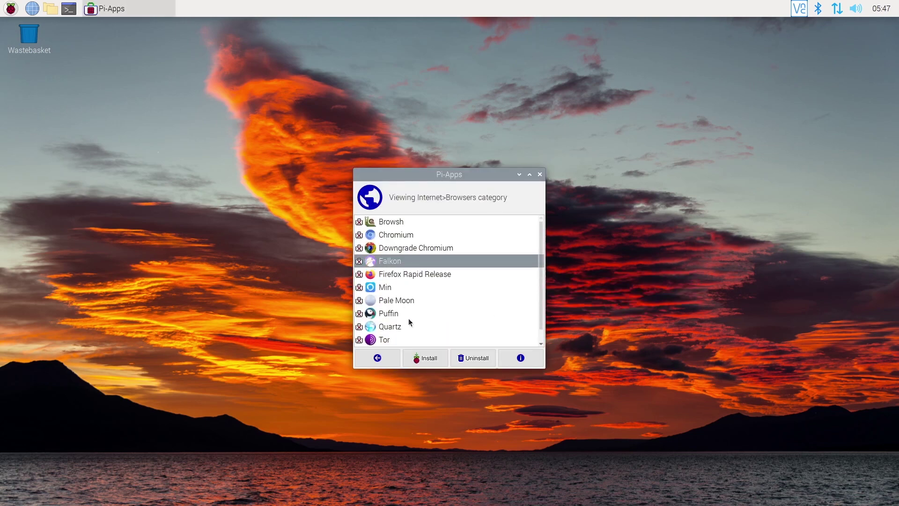
pyautogui.scroll(-1, 539, 249)
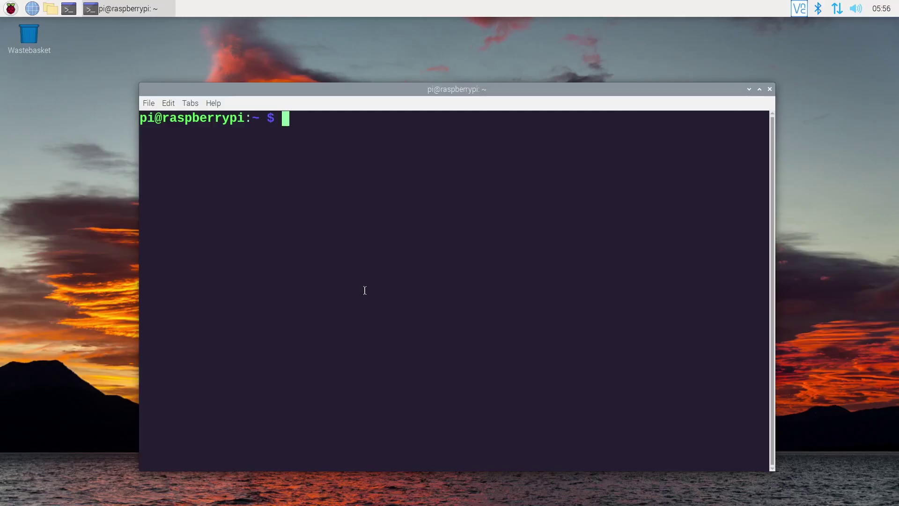
# - After entering 'lynx raspberrytips.com', set LXTerminal to Monospace size 20 on a dark navy background
pyautogui.write('lynx ')
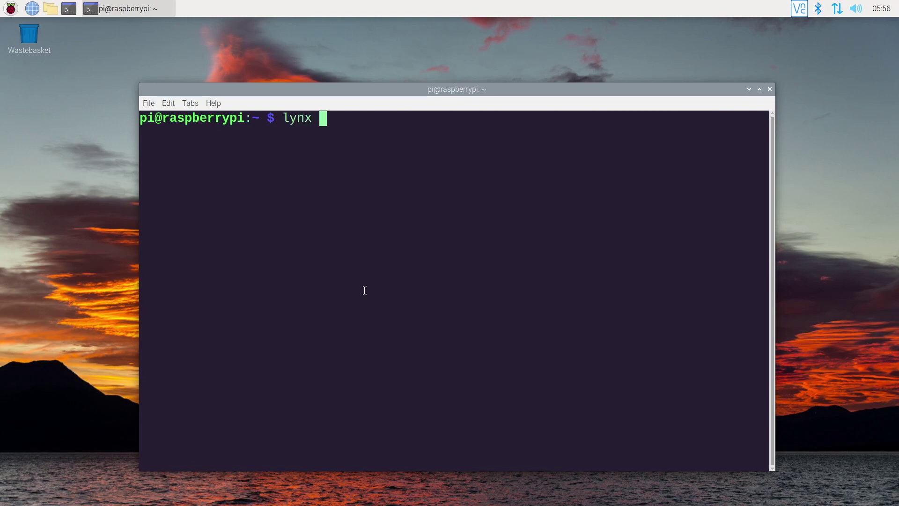
pyautogui.write('raspber')
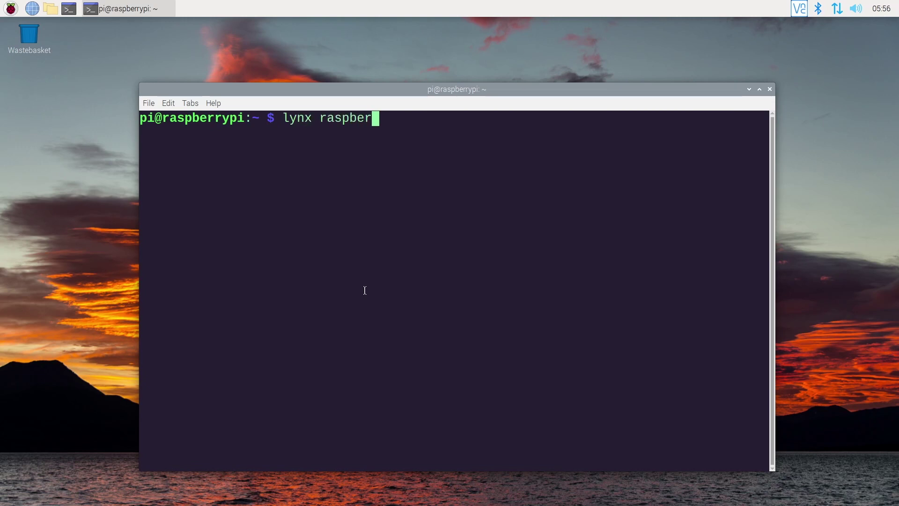
pyautogui.write('rytips.com')
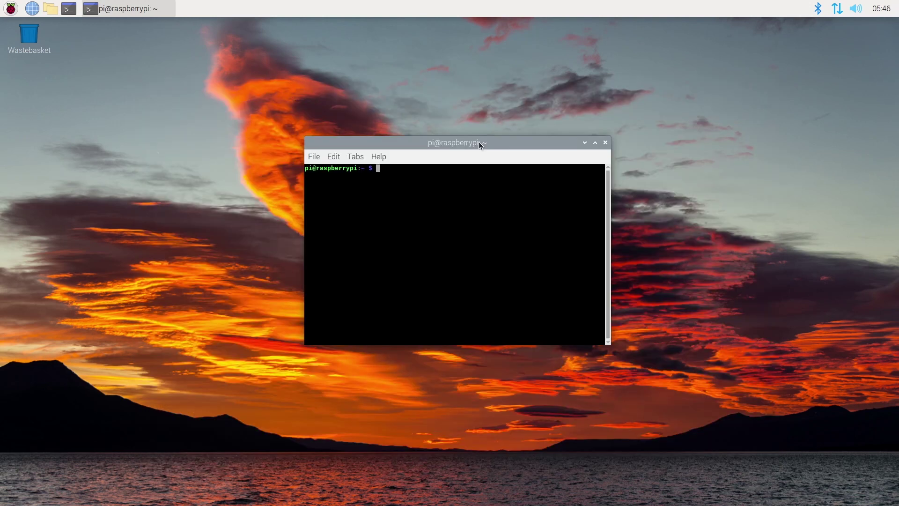
pyautogui.click(339, 156)
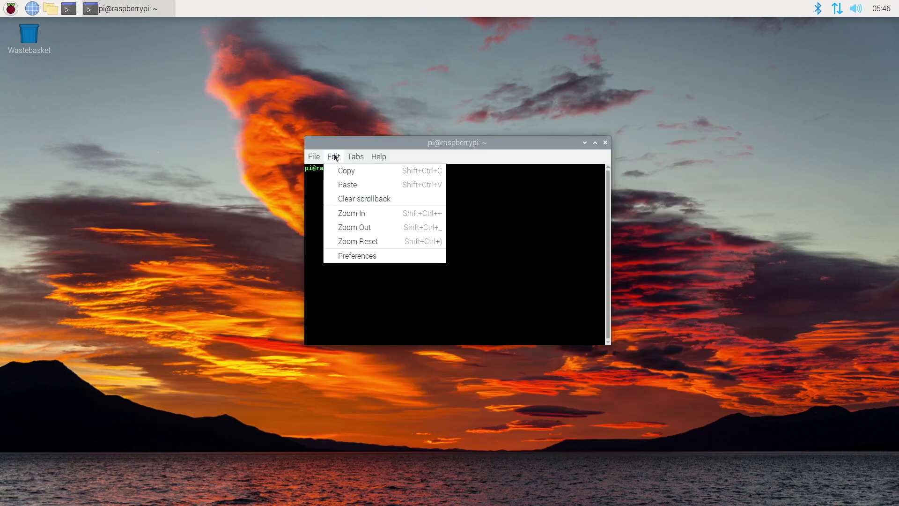
pyautogui.click(353, 251)
pyautogui.moveTo(463, 111); pyautogui.dragTo(409, 197)
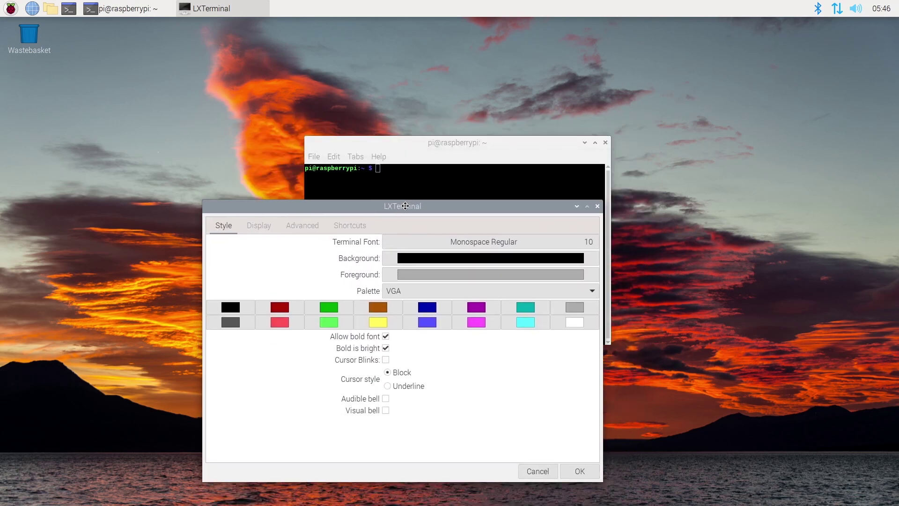
pyautogui.click(591, 243)
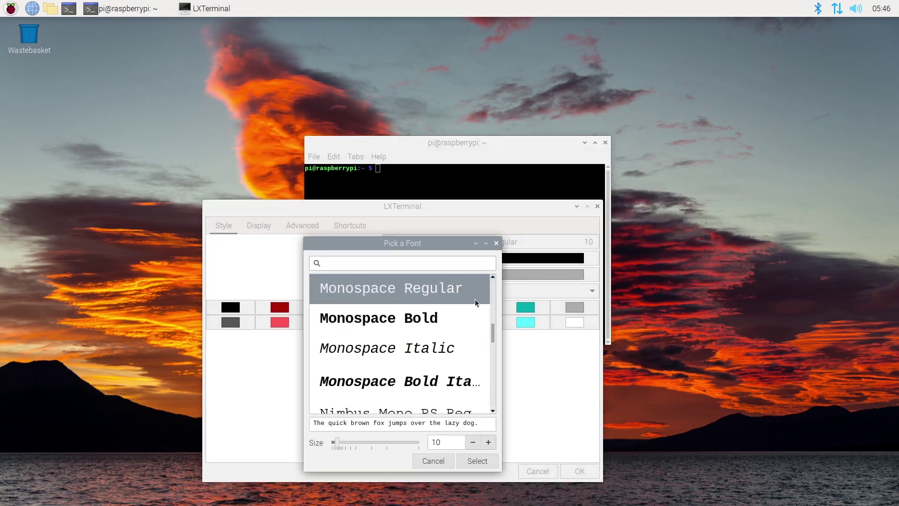
pyautogui.click(489, 443)
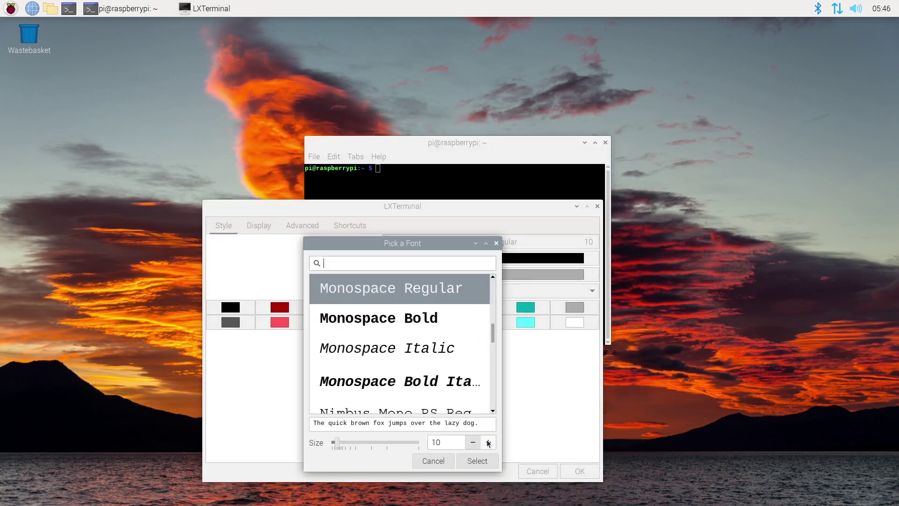
pyautogui.click(474, 466)
pyautogui.click(481, 258)
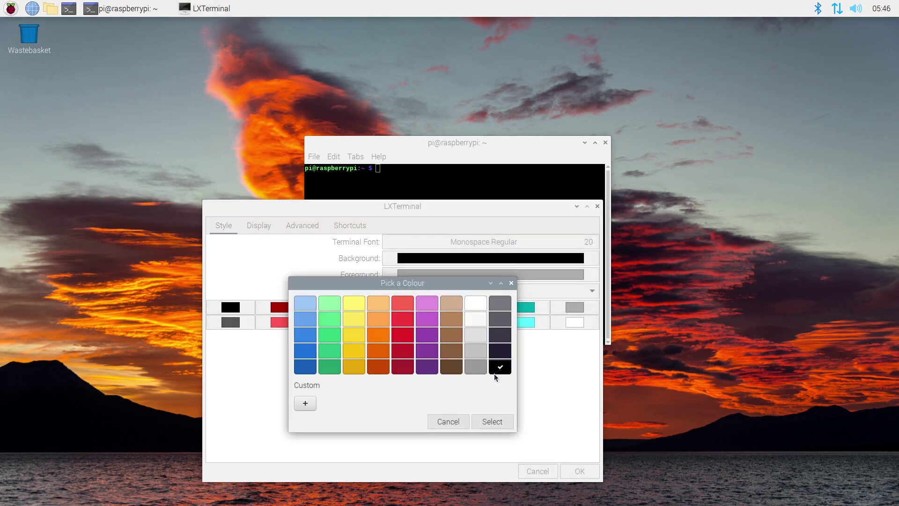
pyautogui.click(494, 422)
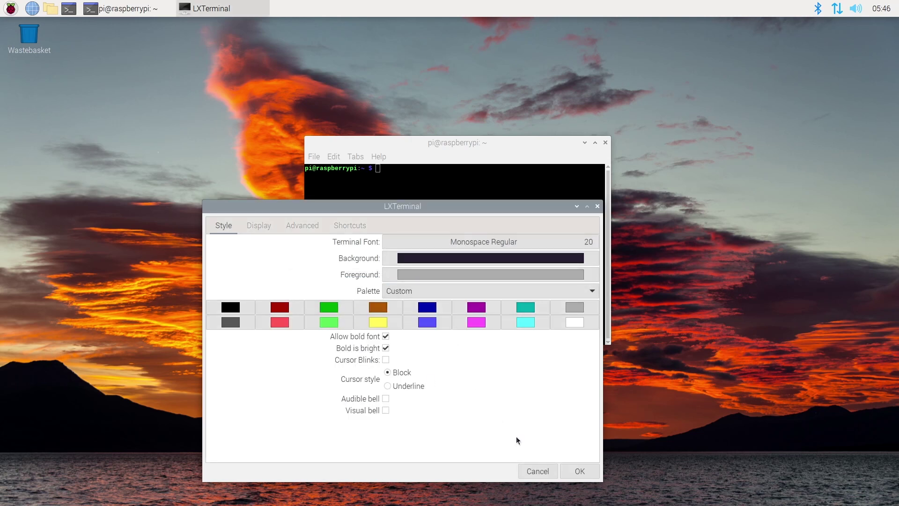
pyautogui.click(580, 471)
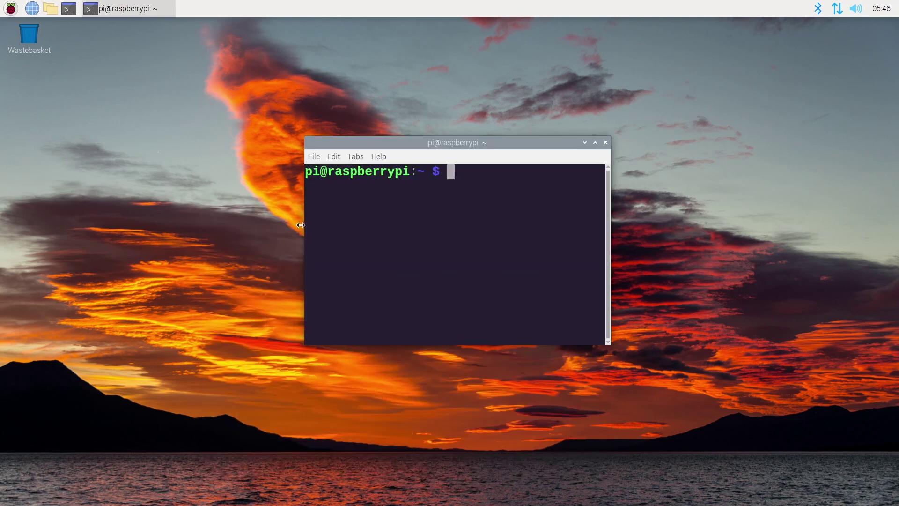
pyautogui.moveTo(301, 224); pyautogui.dragTo(116, 225)
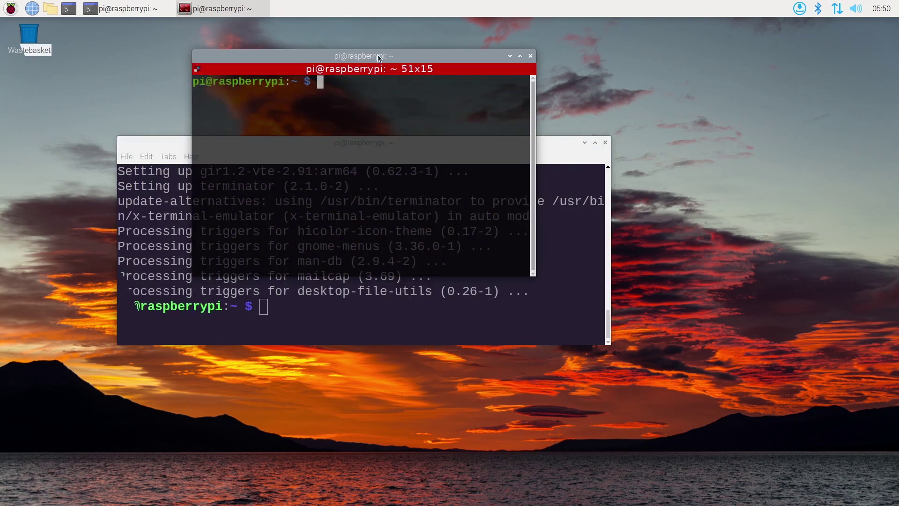
# - Maximize Terminator and run htop, viewing Xorg's CPU affinity before quitting
pyautogui.doubleClick(379, 57)
pyautogui.write('htop')
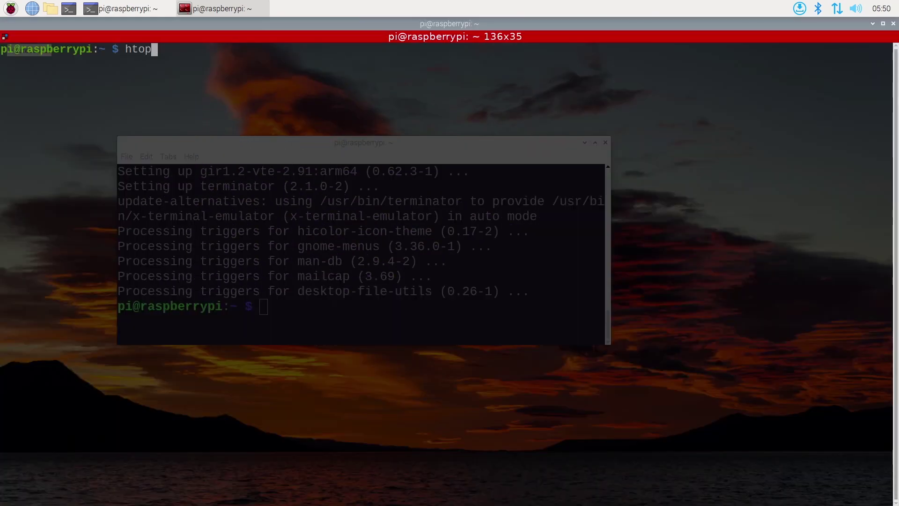
pyautogui.press('Return')
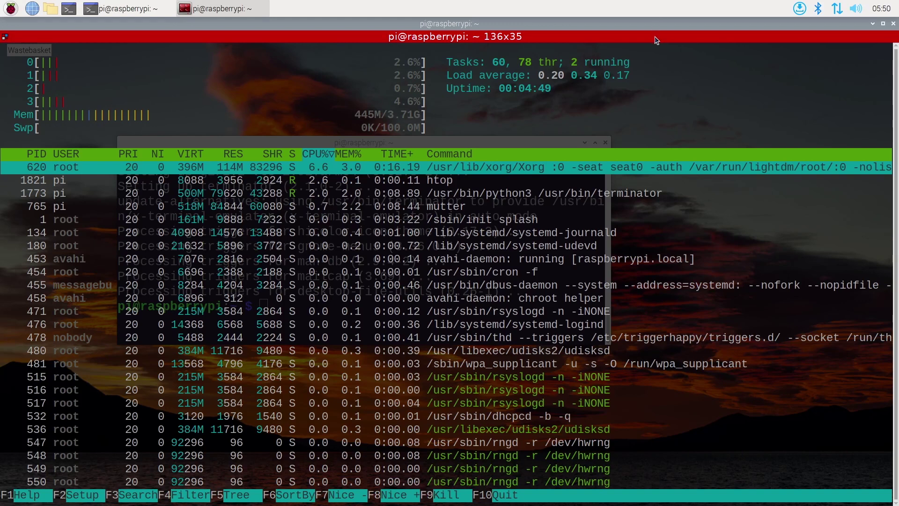
pyautogui.press('a')
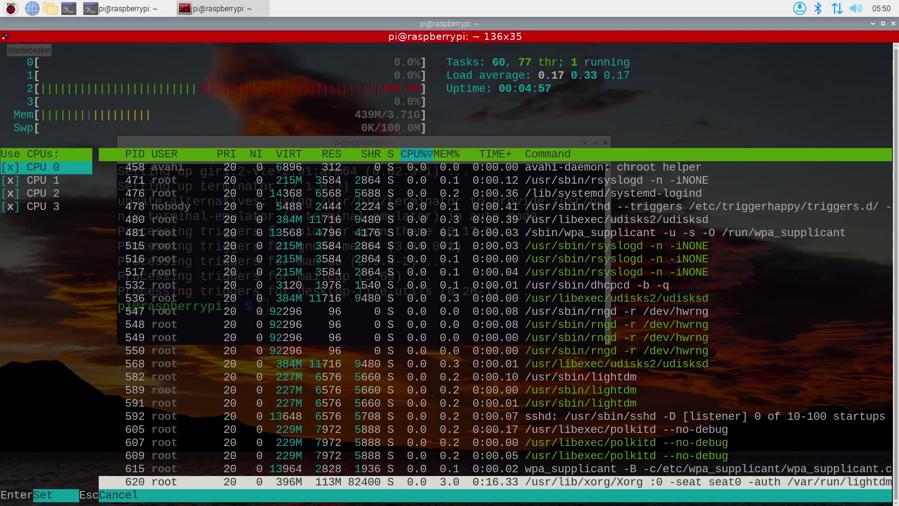
pyautogui.press('Escape')
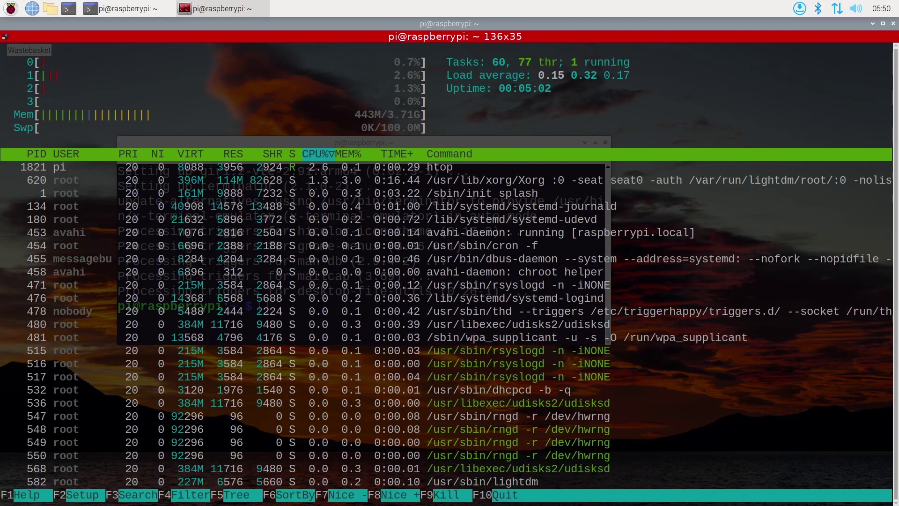
pyautogui.press('q')
# - Split Terminator into a top pane and two side-by-side lower panes
pyautogui.rightClick(537, 86)
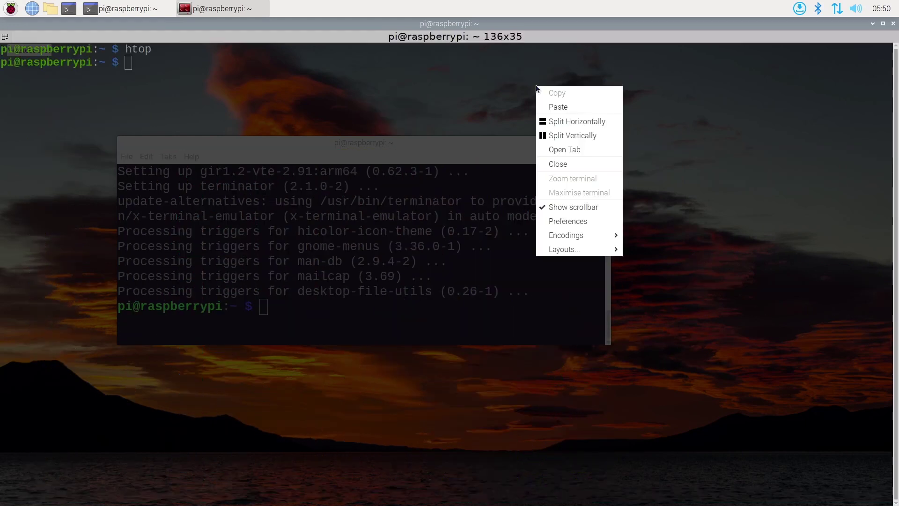
pyautogui.click(579, 125)
pyautogui.rightClick(449, 172)
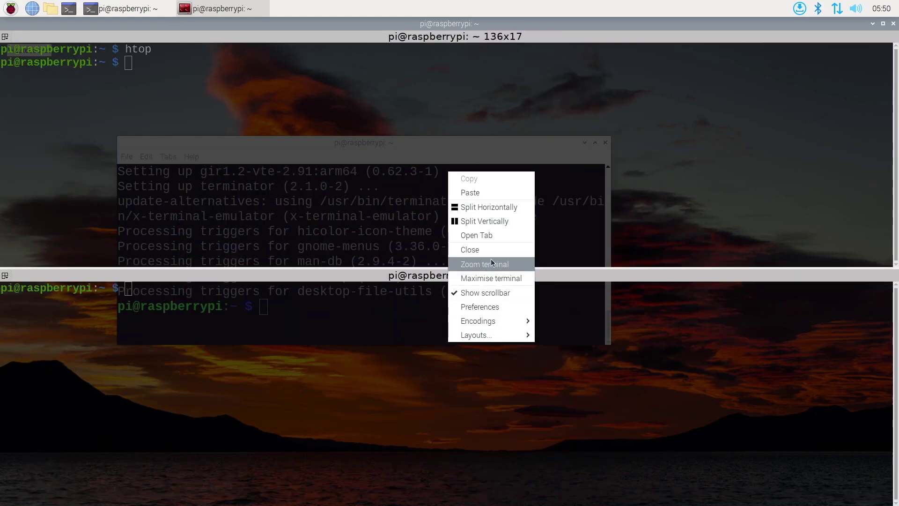
pyautogui.click(504, 216)
# - Run htop, ls and sudo apt update in the three panes, then close Terminator
pyautogui.click(272, 325)
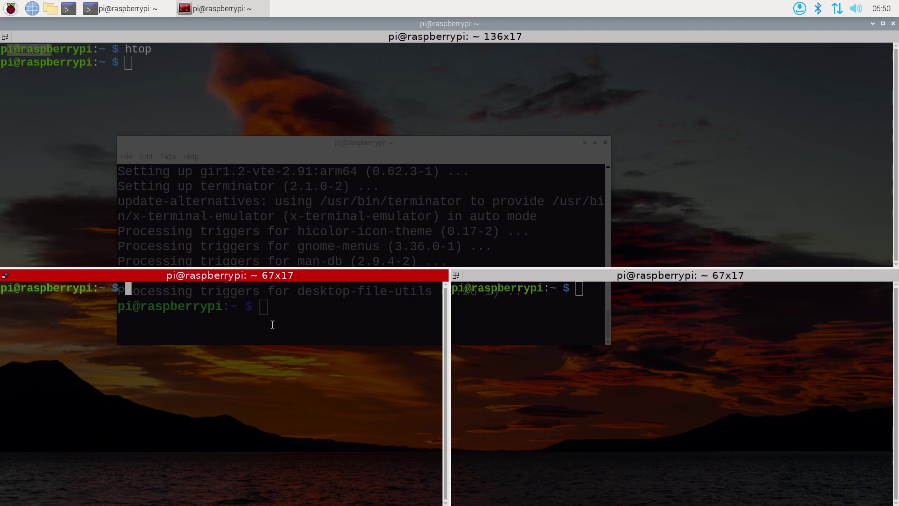
pyautogui.click(372, 131)
pyautogui.press('Up')
pyautogui.press('Return')
pyautogui.click(238, 336)
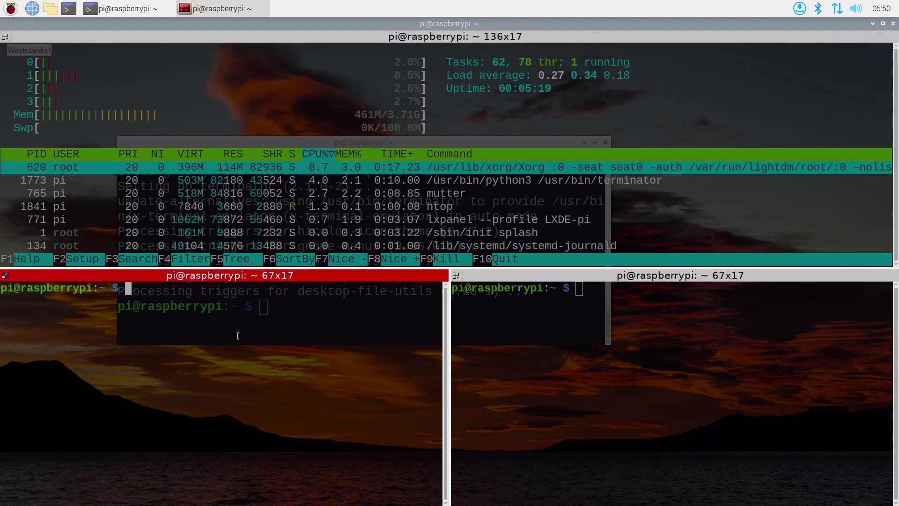
pyautogui.write('ls')
pyautogui.press('Return')
pyautogui.hotkey('ctrl', 'Tab')
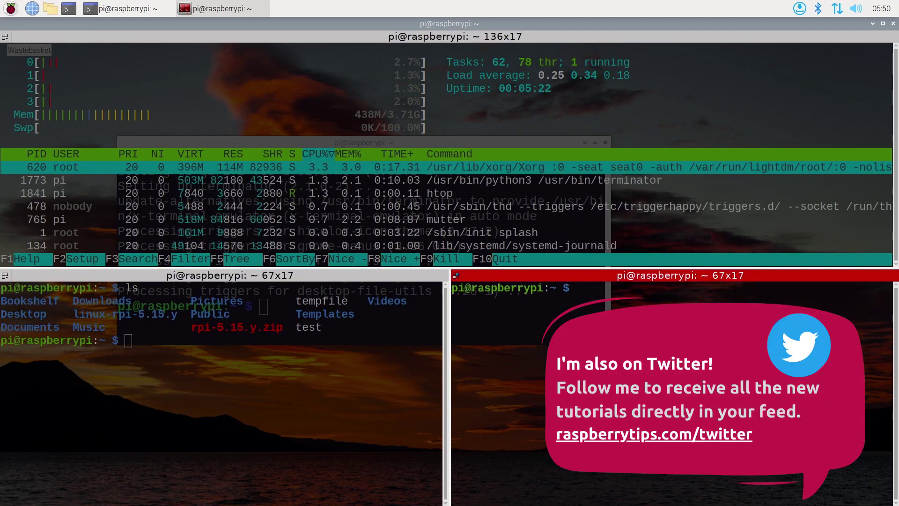
pyautogui.write('sudo ')
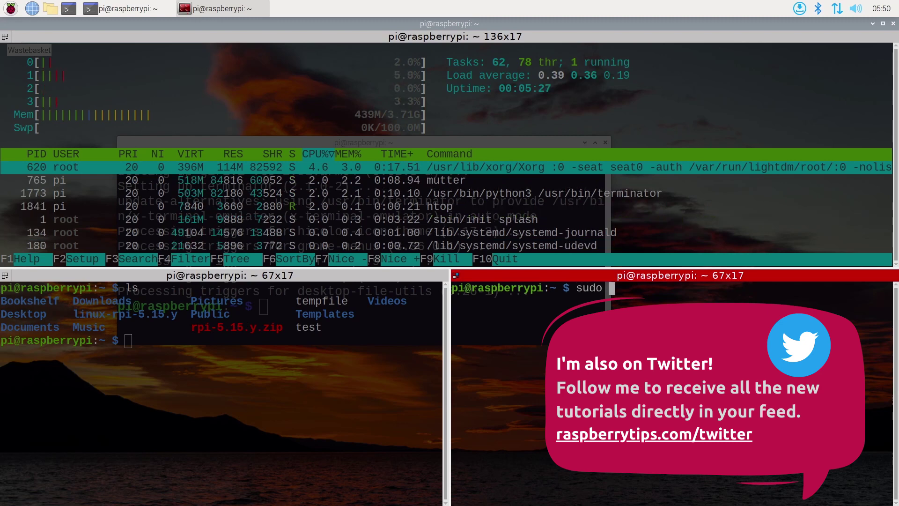
pyautogui.write('apt update')
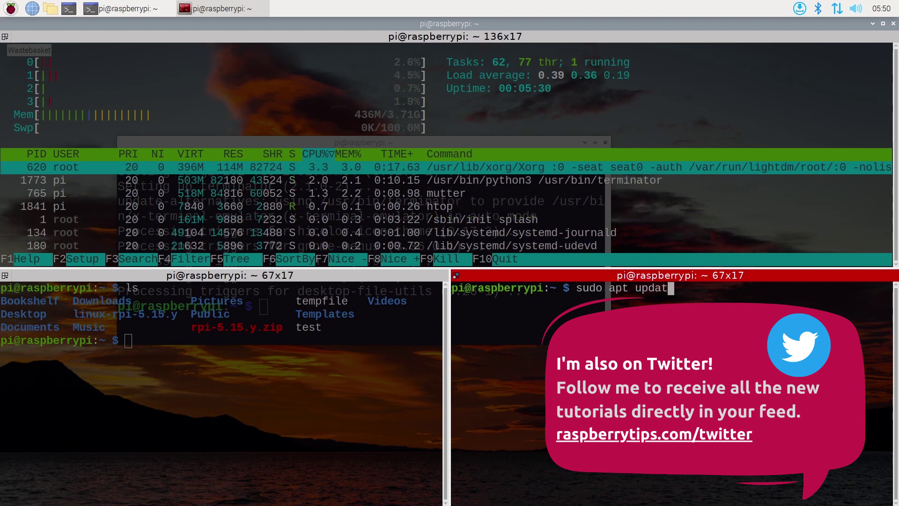
pyautogui.press('Return')
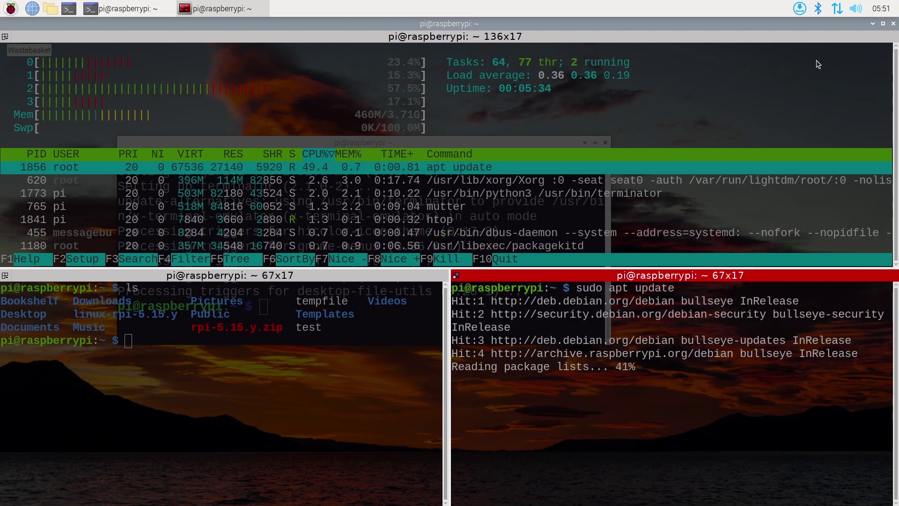
pyautogui.click(893, 24)
pyautogui.click(591, 309)
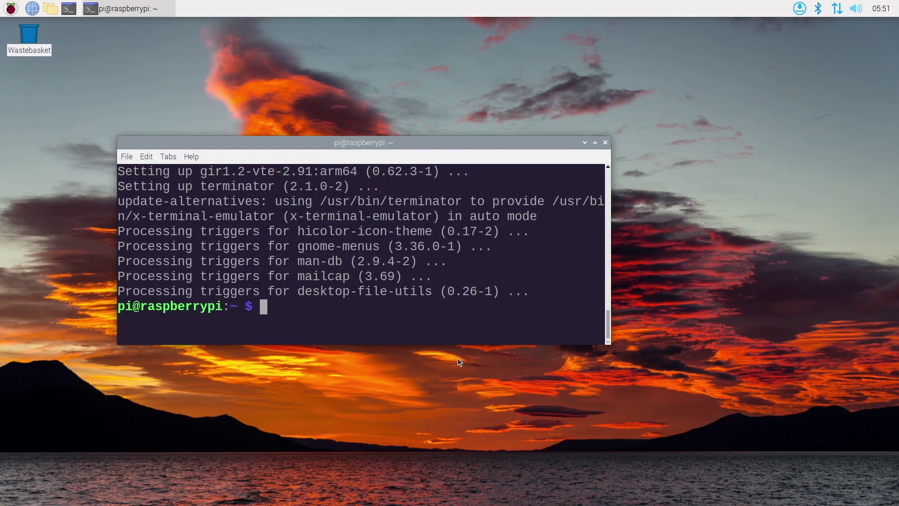